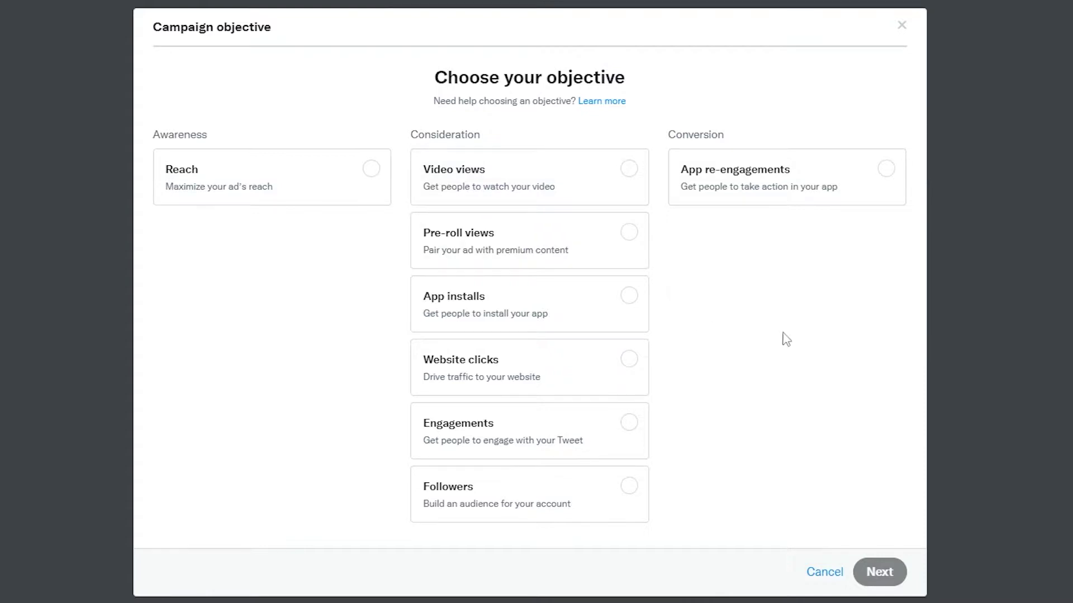
Choose Website clicks as the campaign objective and proceed to the campaign details.
{"action": "left_click", "coordinate": [565, 382]}
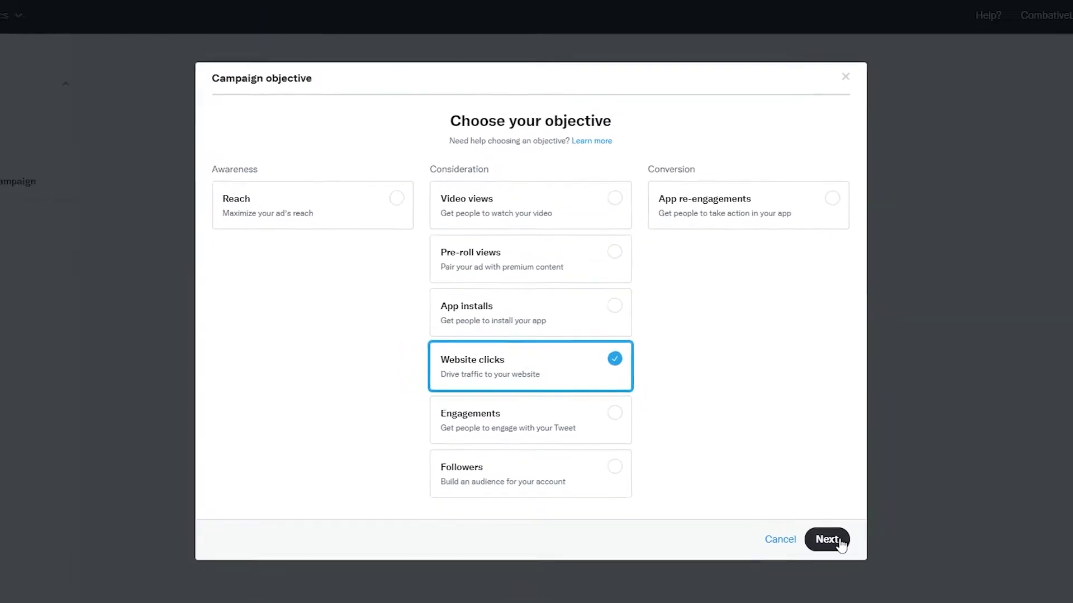
{"action": "left_click", "coordinate": [838, 540]}
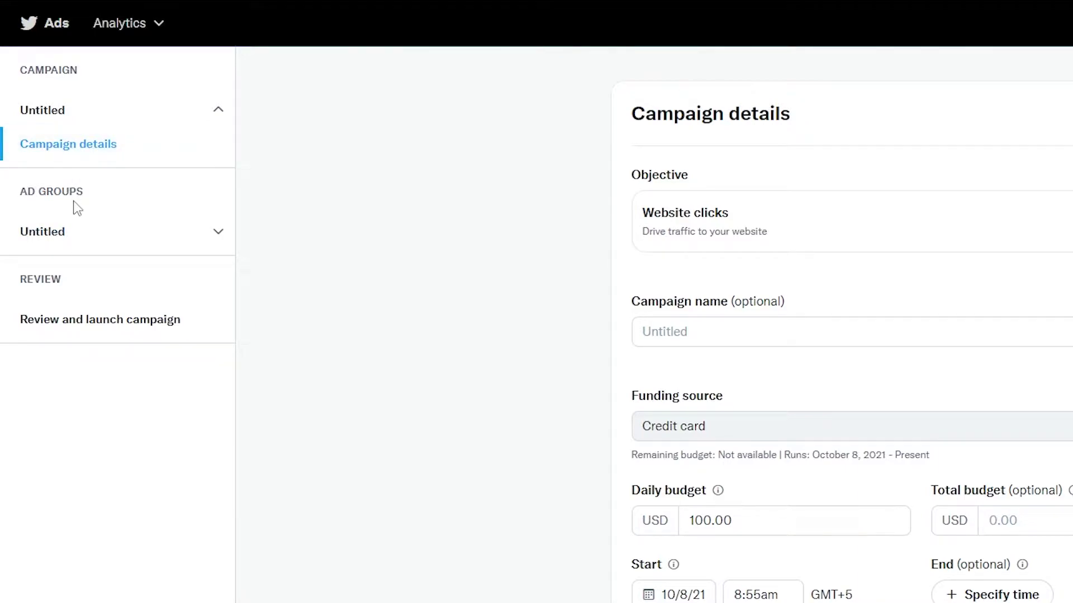
Expand the untitled ad group to look over its sections and collapse it again.
{"action": "left_click", "coordinate": [207, 225]}
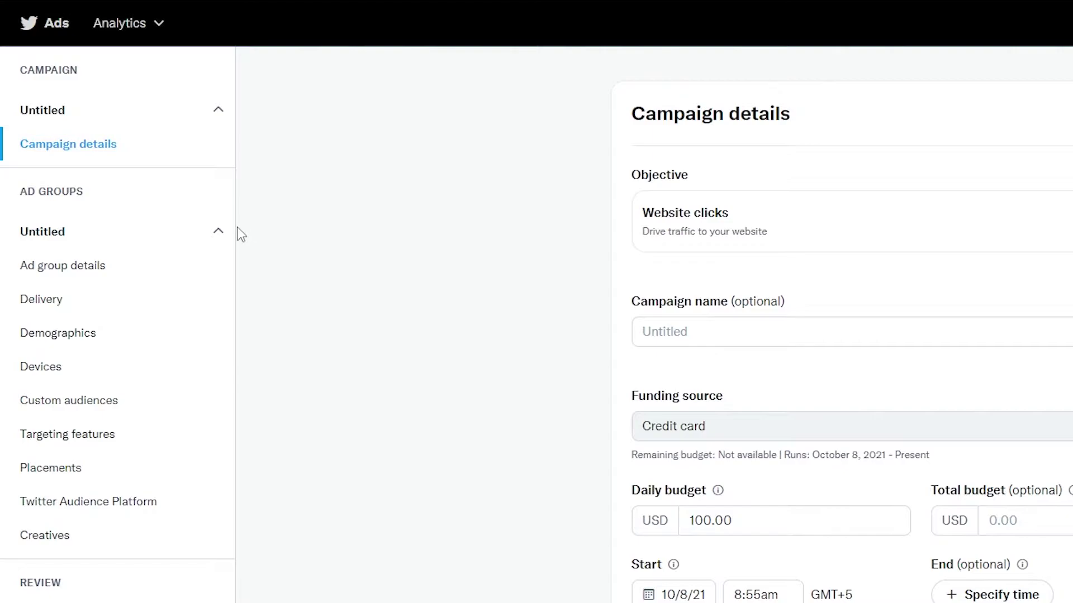
{"action": "left_click", "coordinate": [218, 231]}
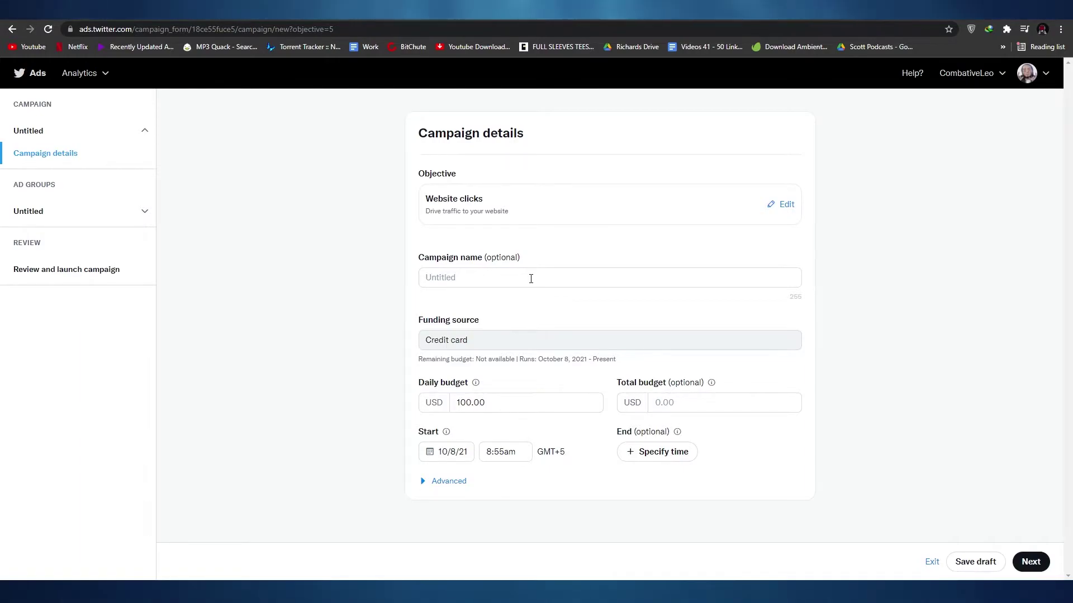
Name the campaign "website clicks".
{"action": "left_click", "coordinate": [530, 278]}
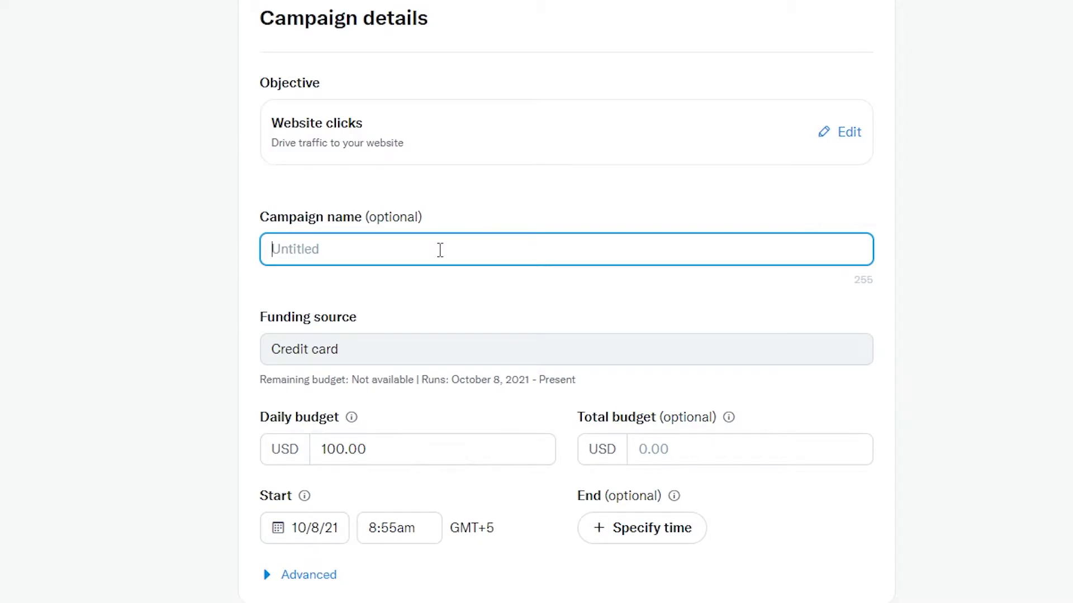
{"action": "type", "text": "website clicks"}
{"action": "left_click", "coordinate": [396, 223]}
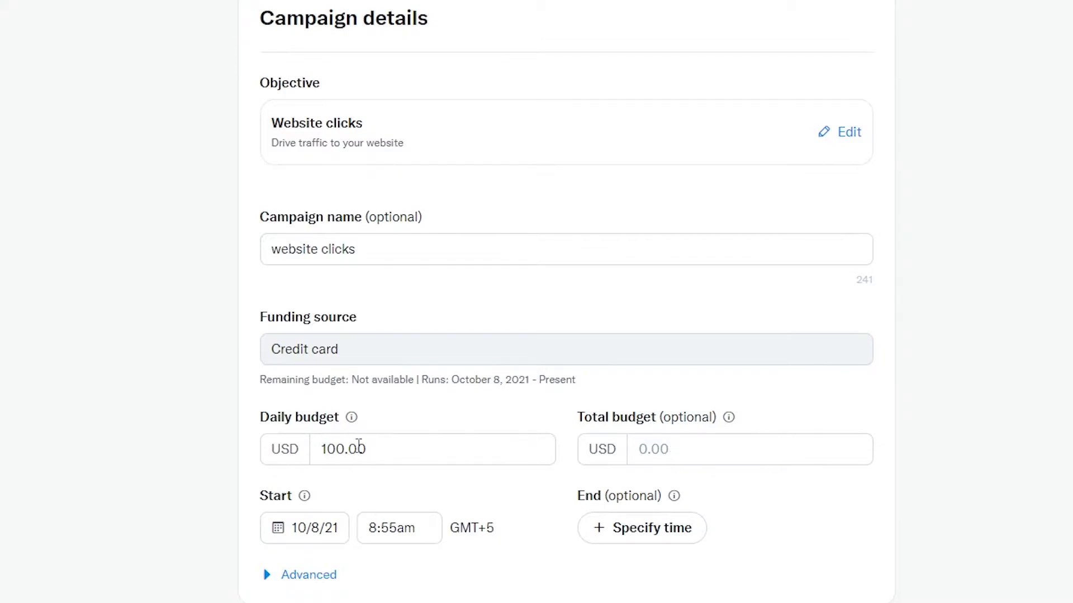
Set the campaign's daily budget to 10.00 USD and its total budget to 100.00 USD.
{"action": "left_click", "coordinate": [344, 444]}
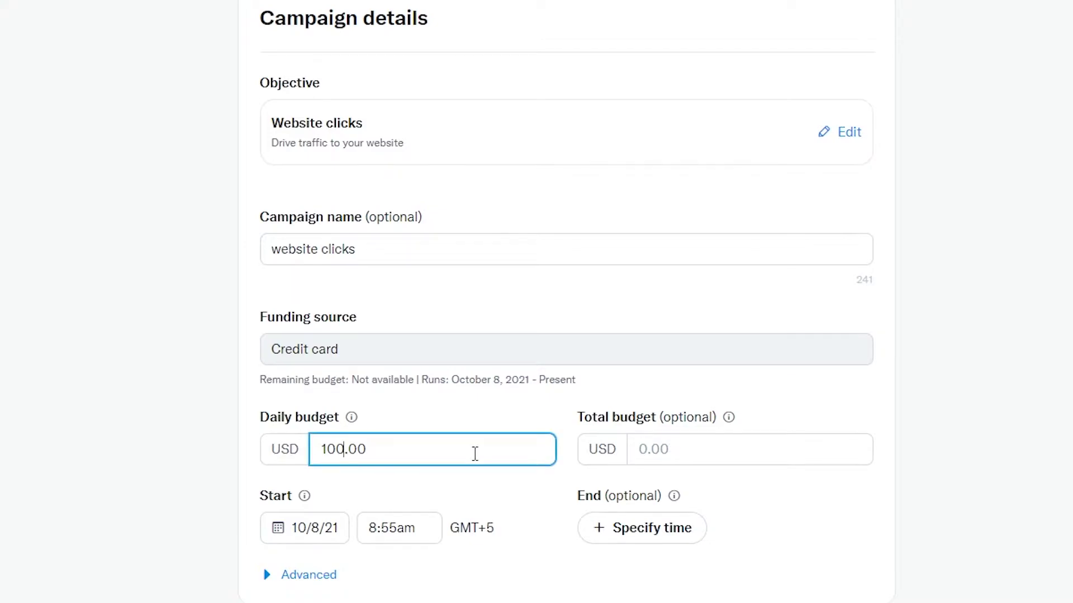
{"action": "key", "text": "BackSpace"}
{"action": "left_click", "coordinate": [654, 454]}
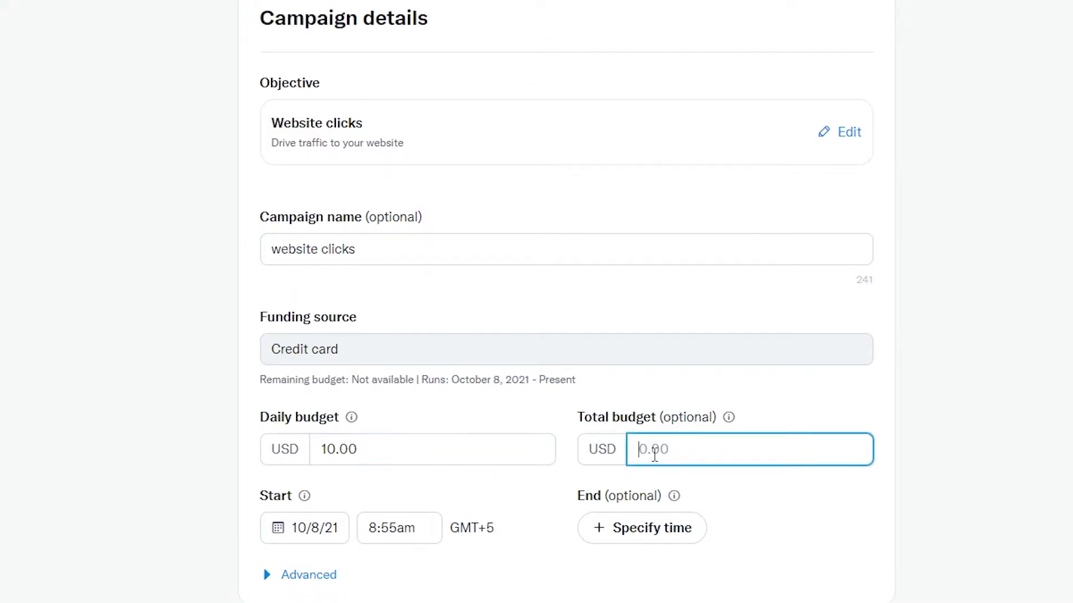
{"action": "type", "text": "100"}
{"action": "left_click", "coordinate": [277, 443]}
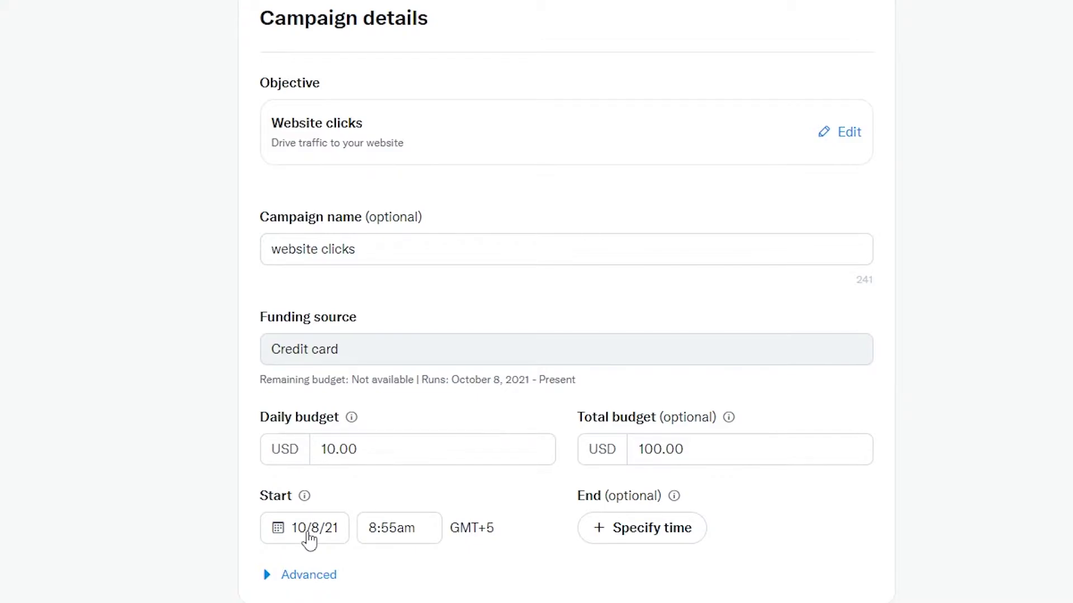
Schedule the campaign to start on 10/10/21 and end on 10/20/21.
{"action": "left_click", "coordinate": [309, 540]}
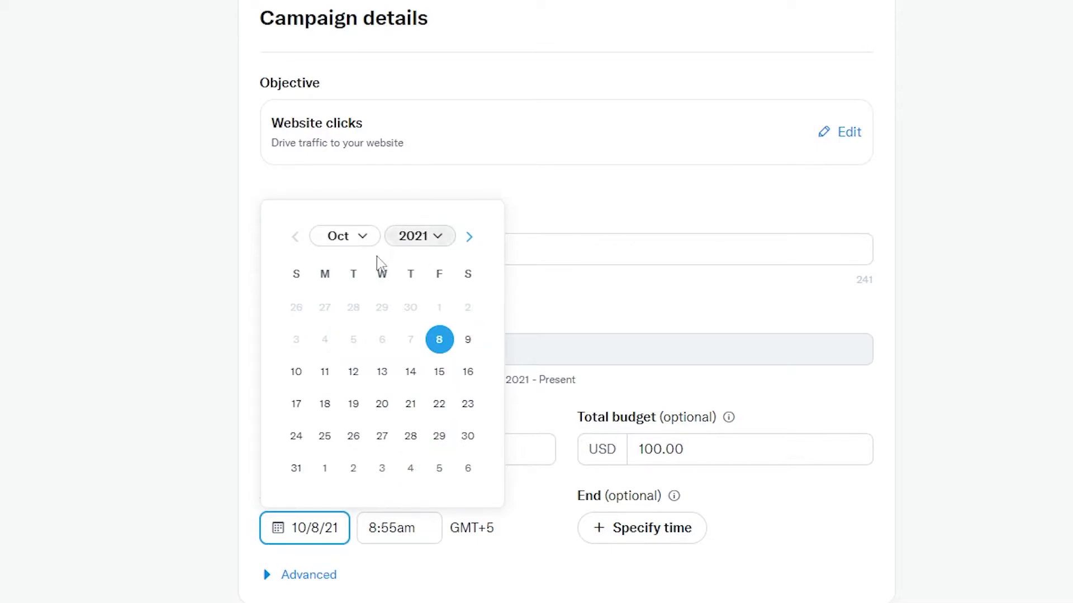
{"action": "left_click", "coordinate": [296, 372]}
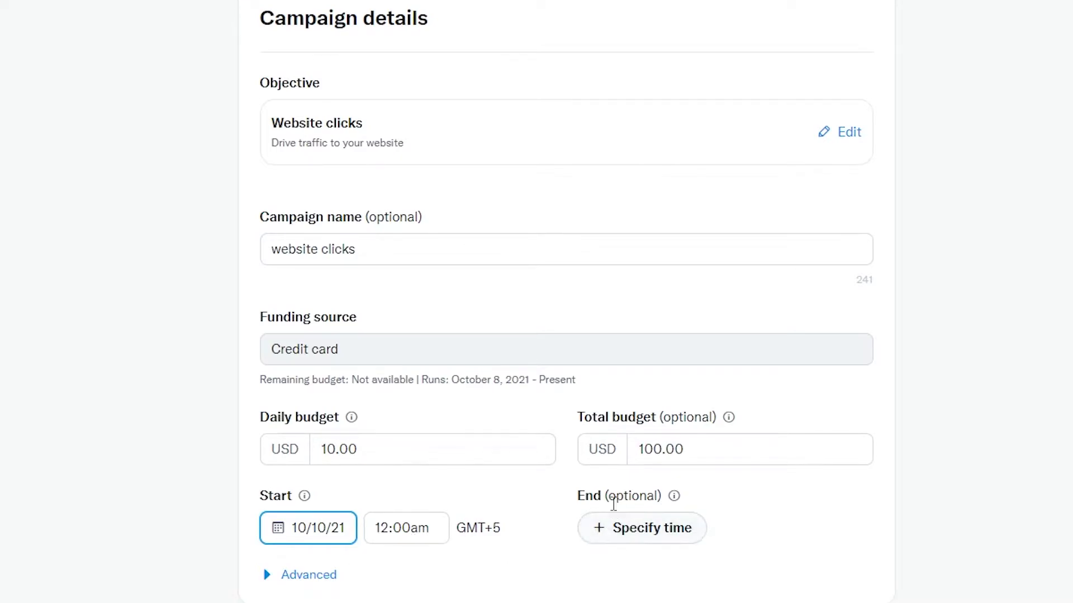
{"action": "left_click", "coordinate": [618, 535]}
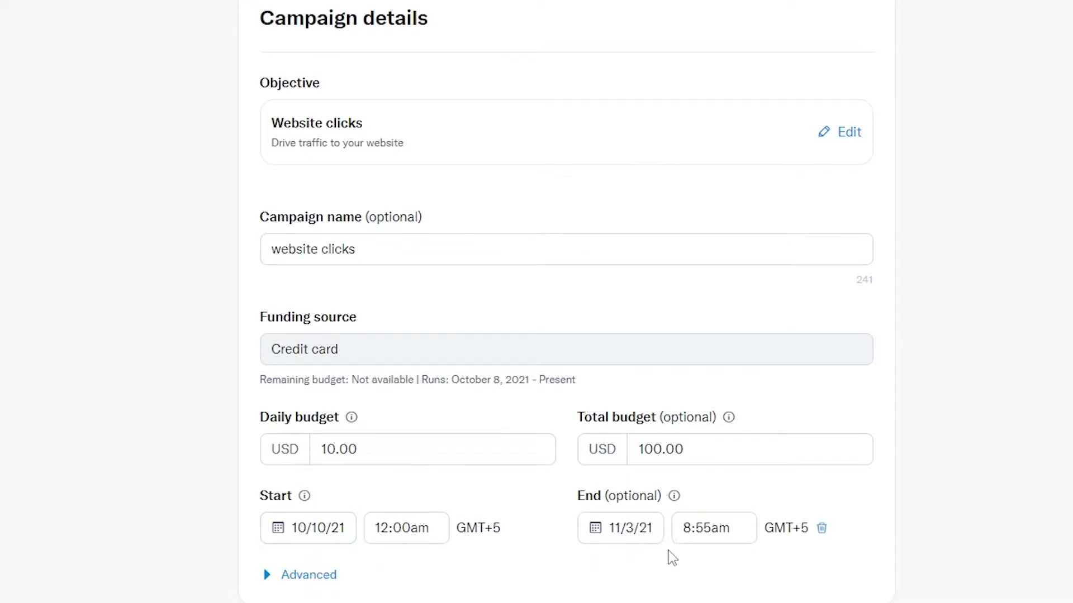
{"action": "left_click", "coordinate": [621, 535]}
{"action": "left_click", "coordinate": [672, 239]}
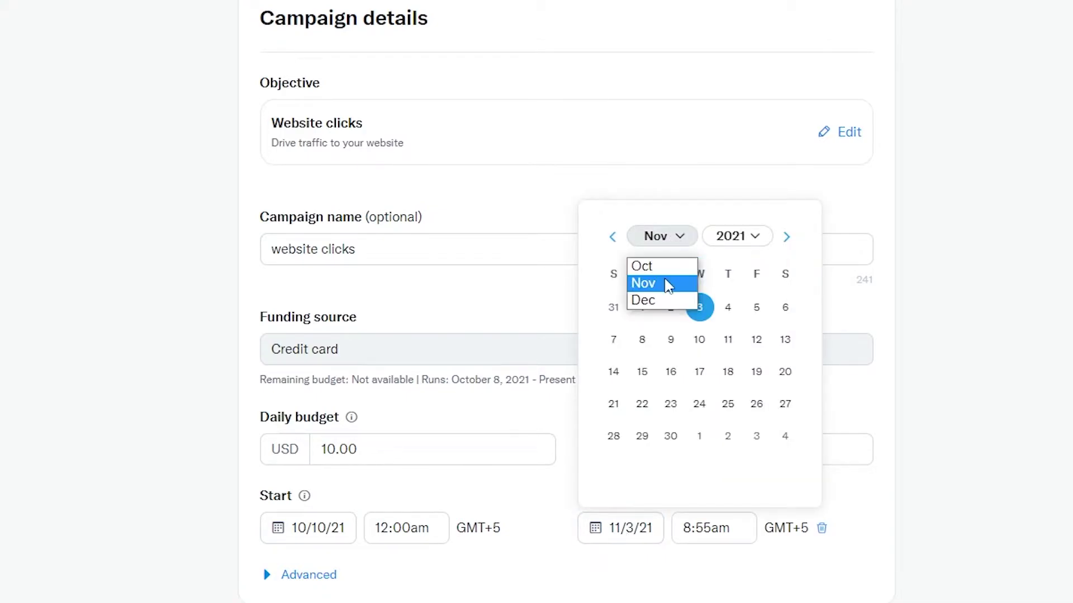
{"action": "left_click", "coordinate": [665, 268]}
{"action": "left_click", "coordinate": [698, 405]}
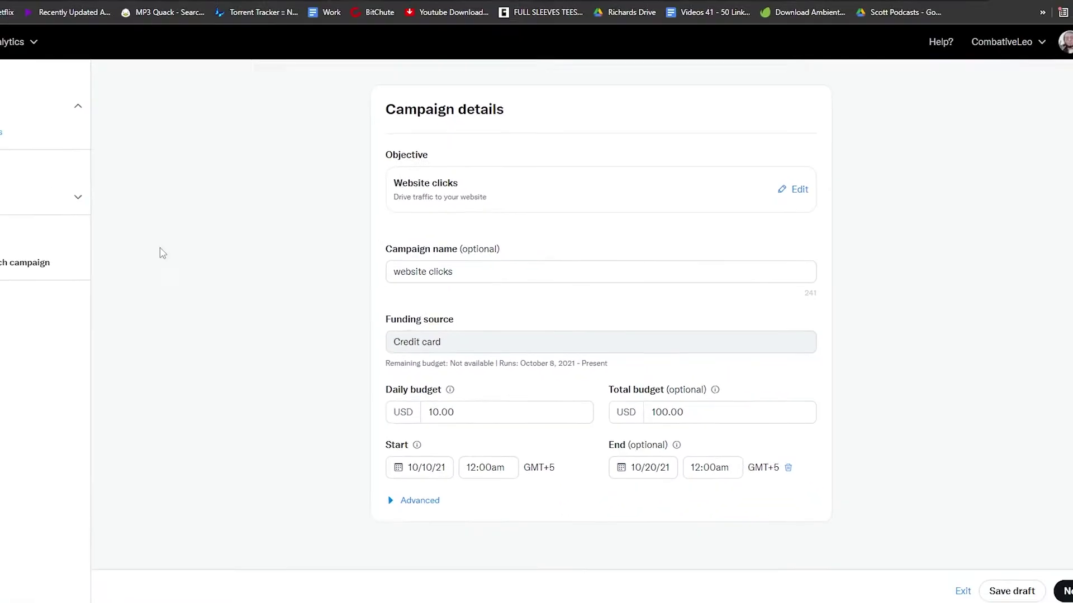
Proceed to the ad group details and name the ad group "website group".
{"action": "left_click", "coordinate": [0, 199]}
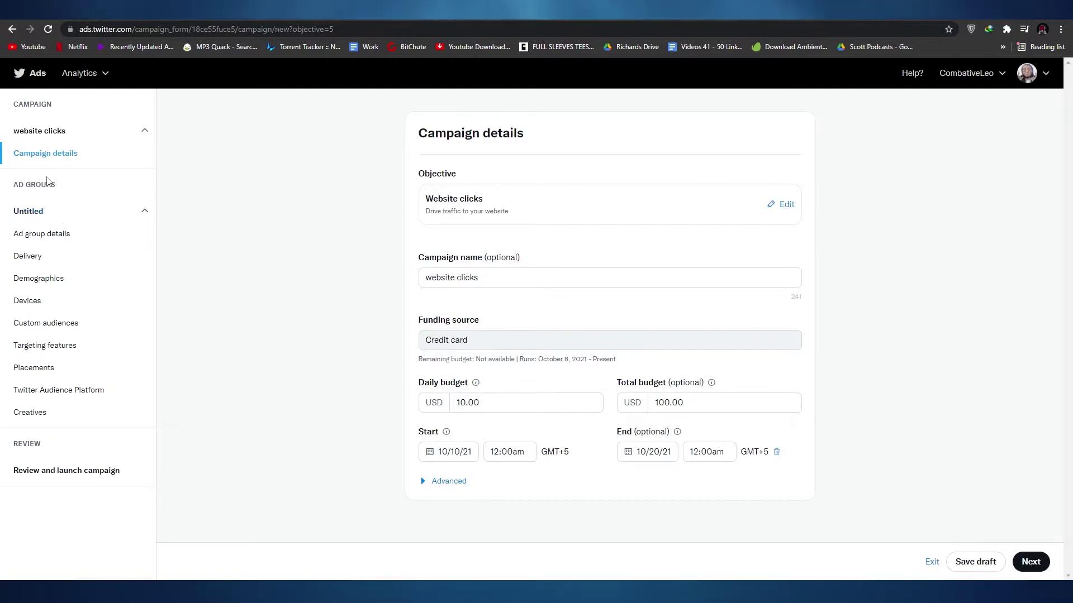
{"action": "left_click", "coordinate": [1043, 564]}
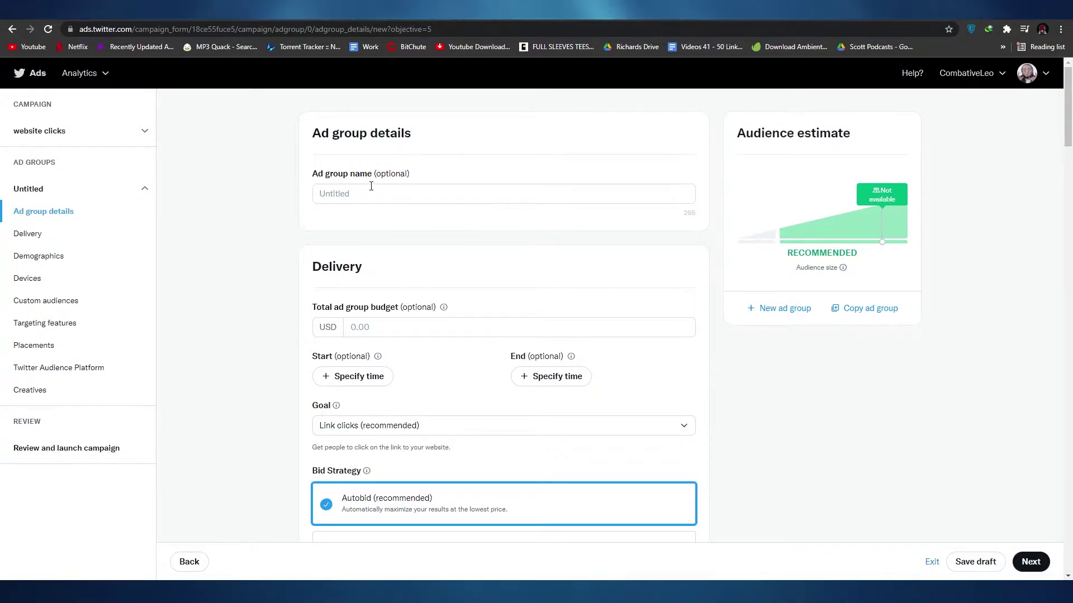
{"action": "left_click", "coordinate": [285, 149]}
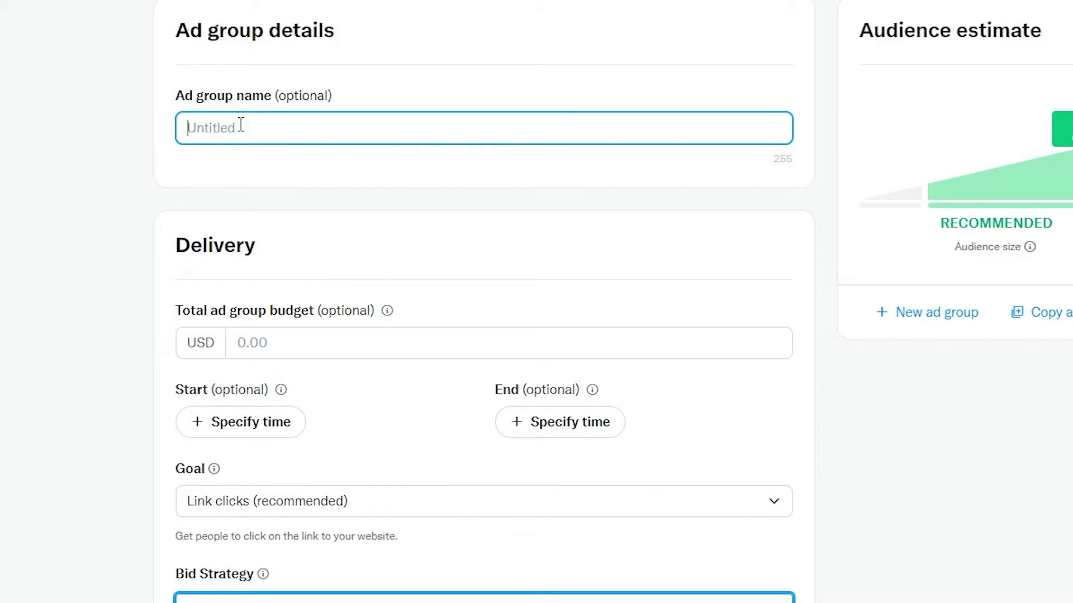
{"action": "type", "text": "website group"}
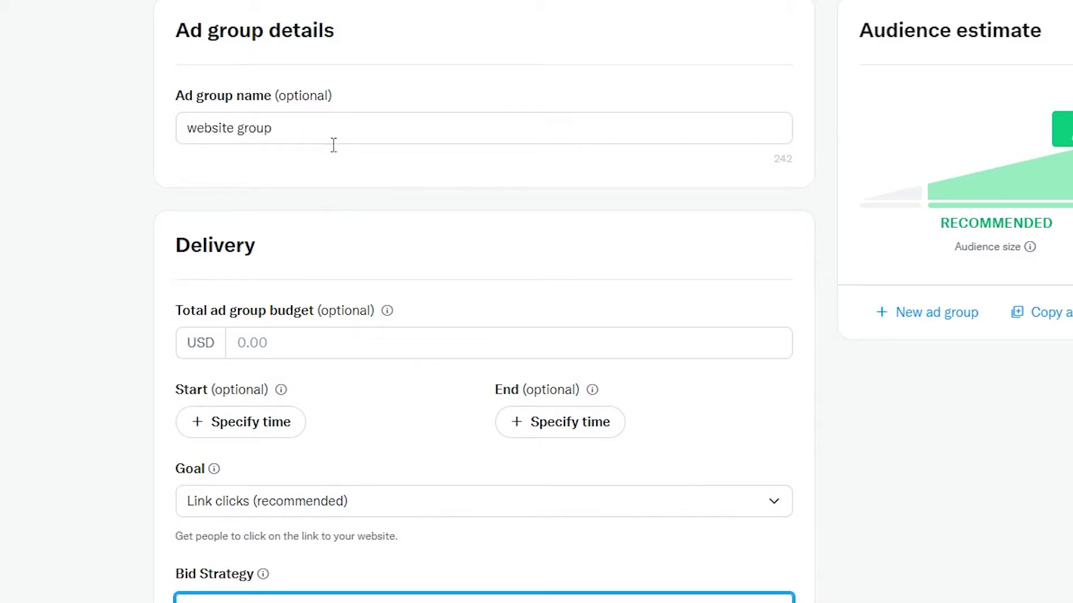
Set the total ad group budget to 100.00 USD and specify its run time from 10/10/21 to 10/20/21.
{"action": "scroll", "coordinate": [350, 309], "scroll_direction": "down", "scroll_amount": 2}
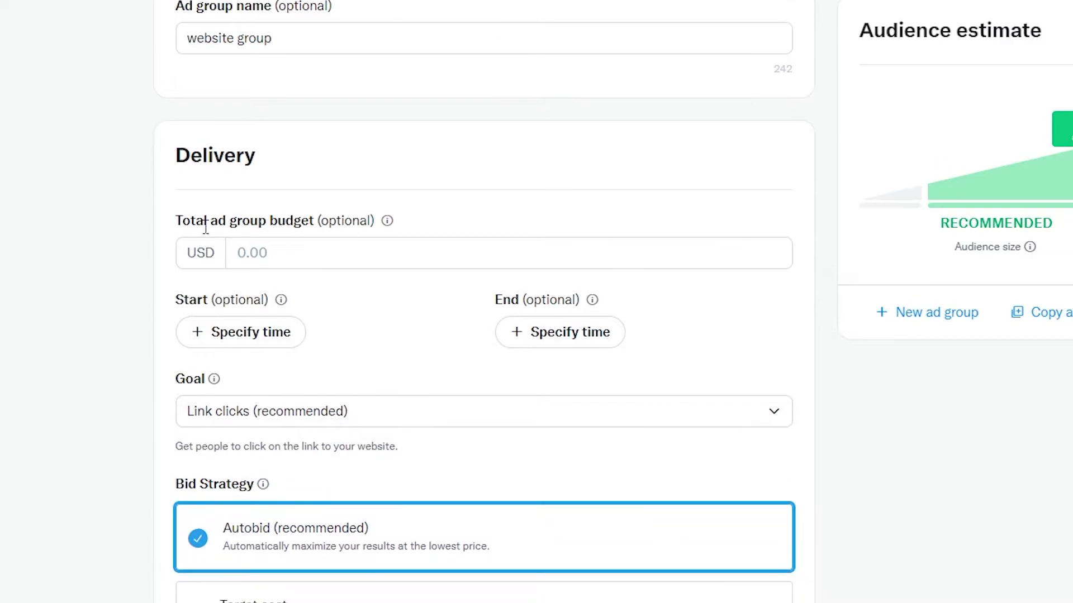
{"action": "left_click", "coordinate": [296, 263]}
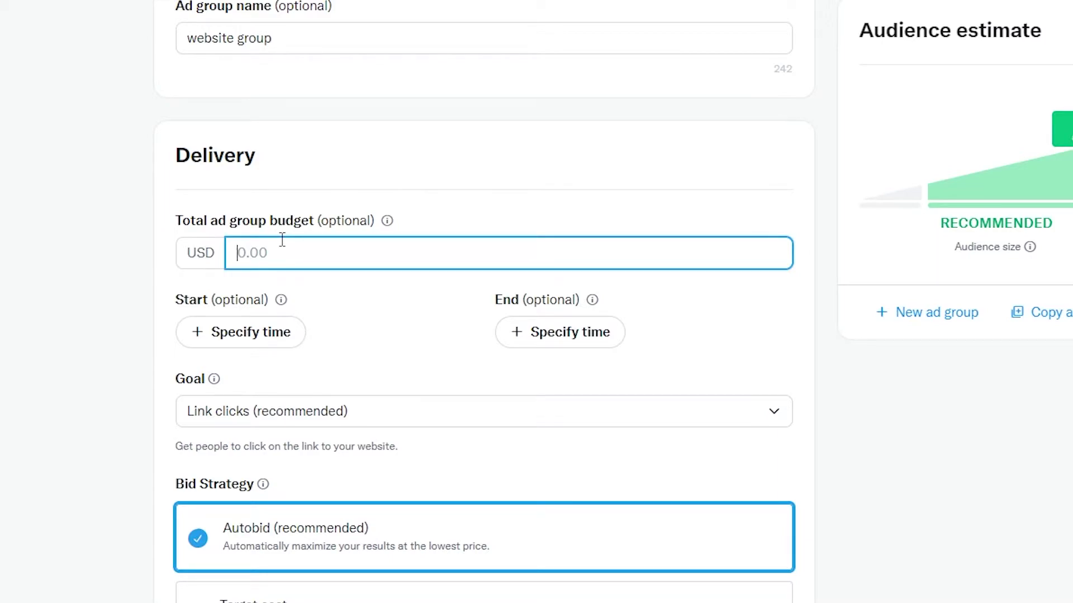
{"action": "type", "text": "100"}
{"action": "left_click", "coordinate": [333, 316]}
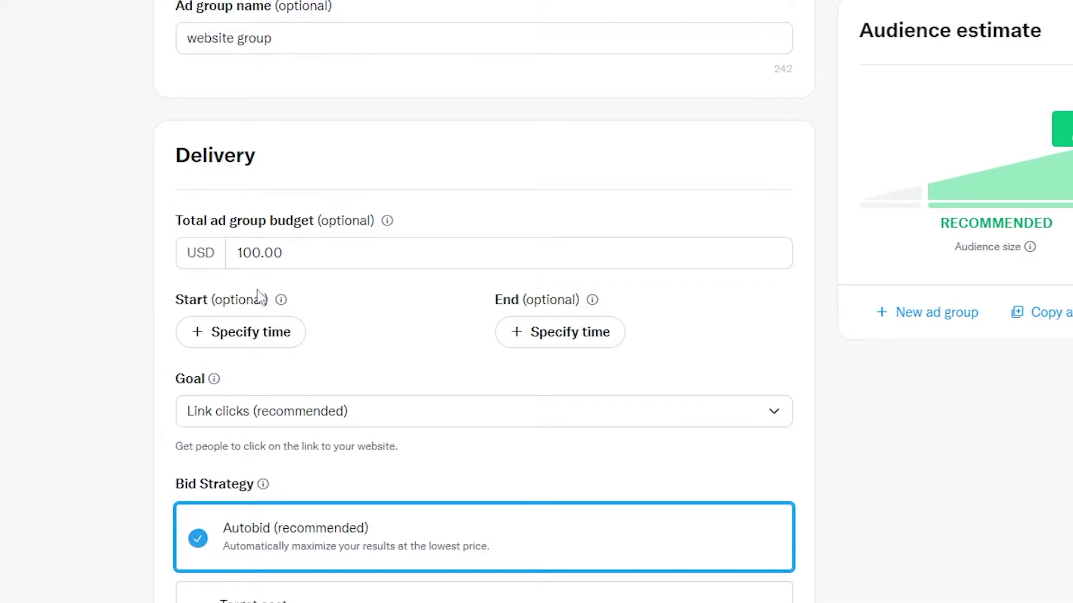
{"action": "left_click", "coordinate": [241, 332]}
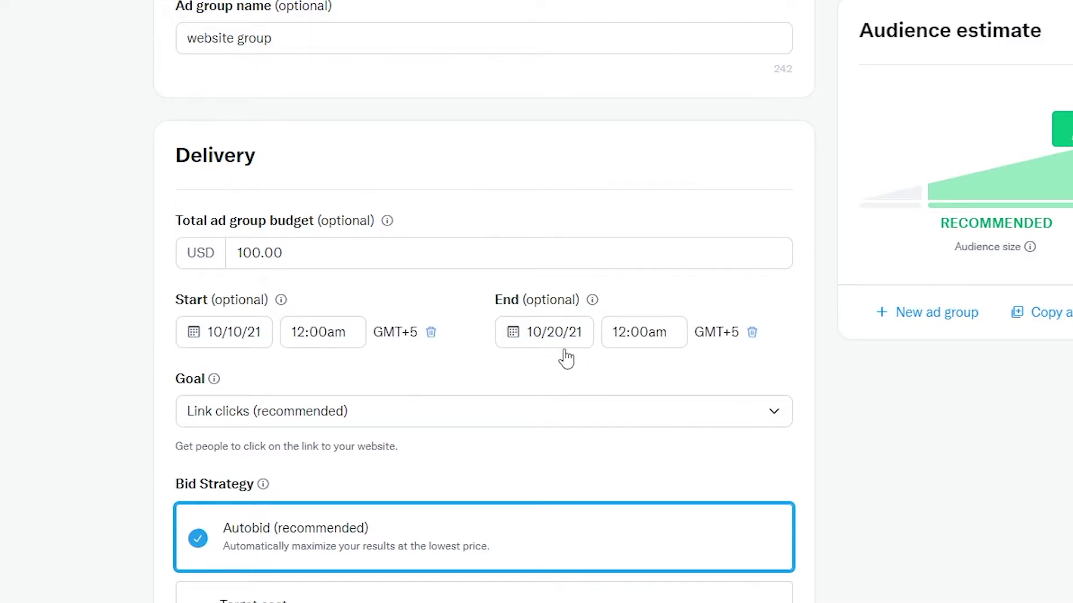
Review the ad group's delivery goal and bid strategy options, keeping Link clicks (recommended) as the goal.
{"action": "scroll", "coordinate": [168, 338], "scroll_direction": "down", "scroll_amount": 3}
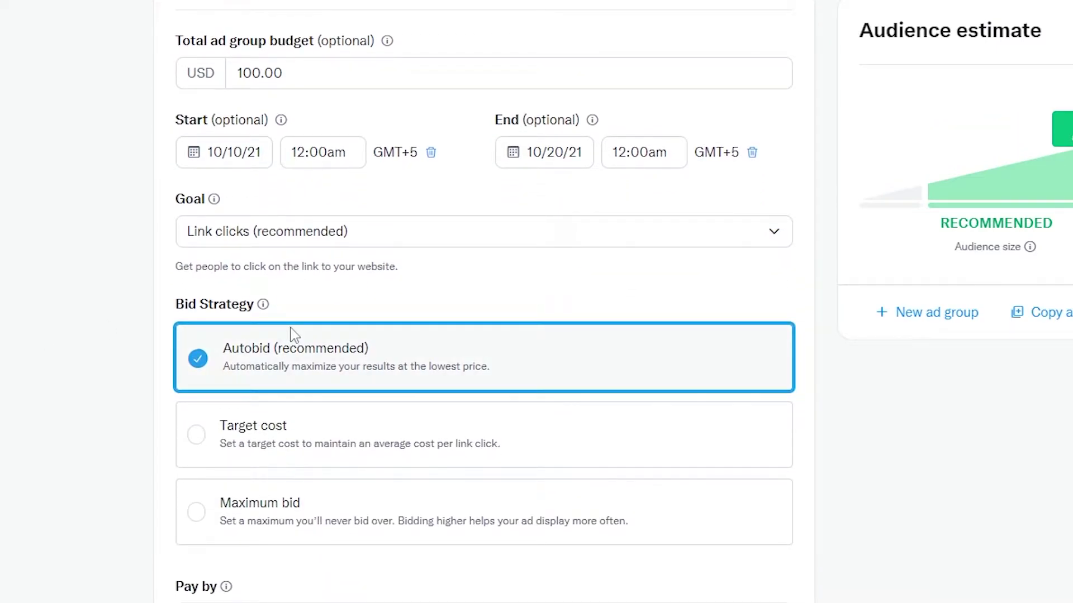
{"action": "scroll", "coordinate": [295, 335], "scroll_direction": "up", "scroll_amount": 5}
{"action": "scroll", "coordinate": [328, 439], "scroll_direction": "down", "scroll_amount": 3}
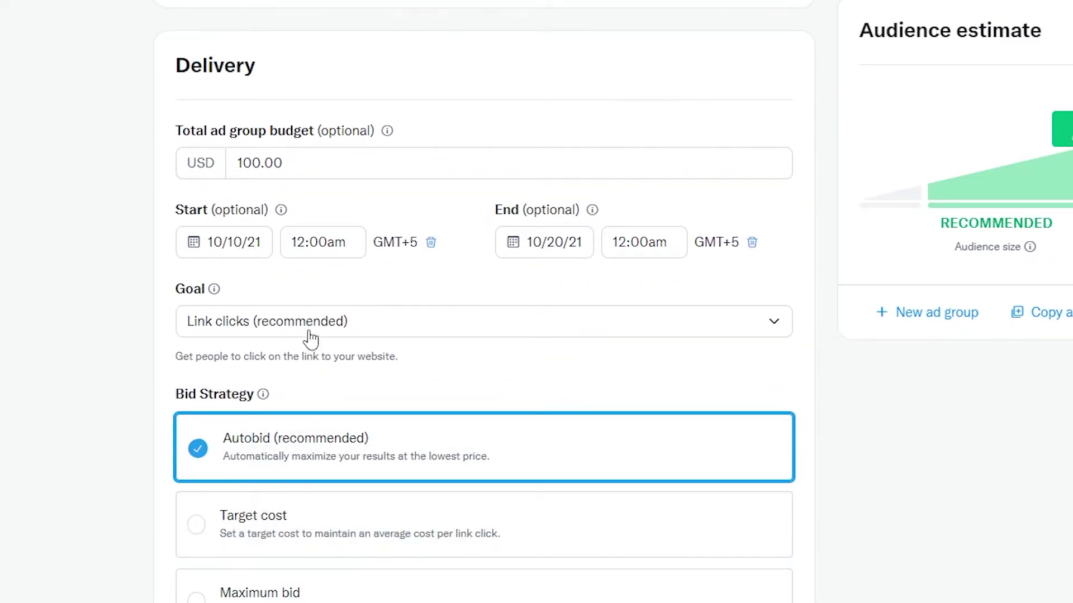
{"action": "scroll", "coordinate": [311, 338], "scroll_direction": "down", "scroll_amount": 2}
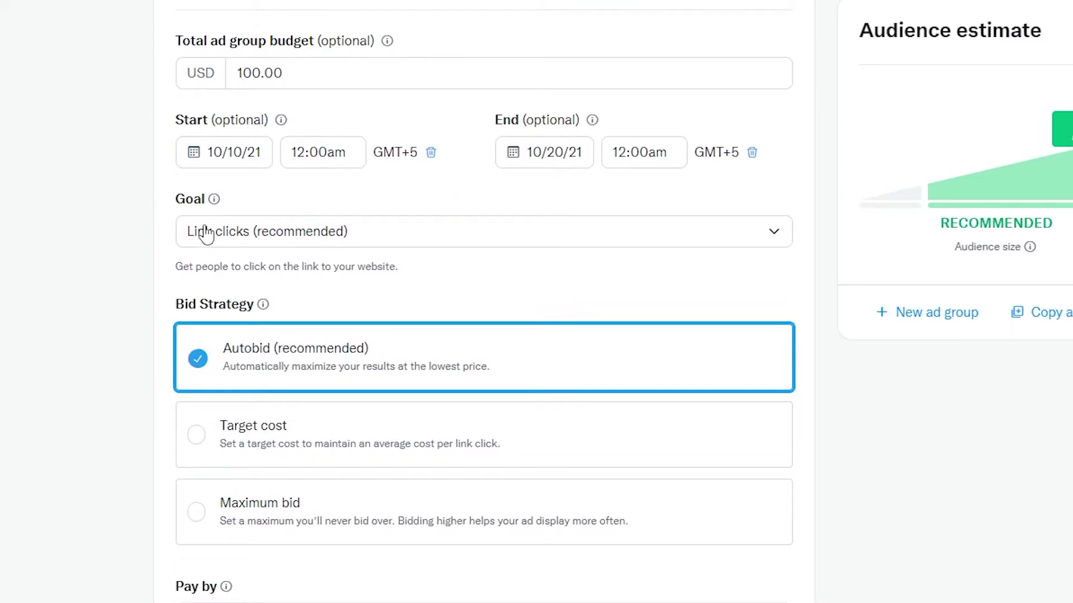
{"action": "left_click", "coordinate": [295, 249]}
{"action": "scroll", "coordinate": [240, 277], "scroll_direction": "down", "scroll_amount": 2}
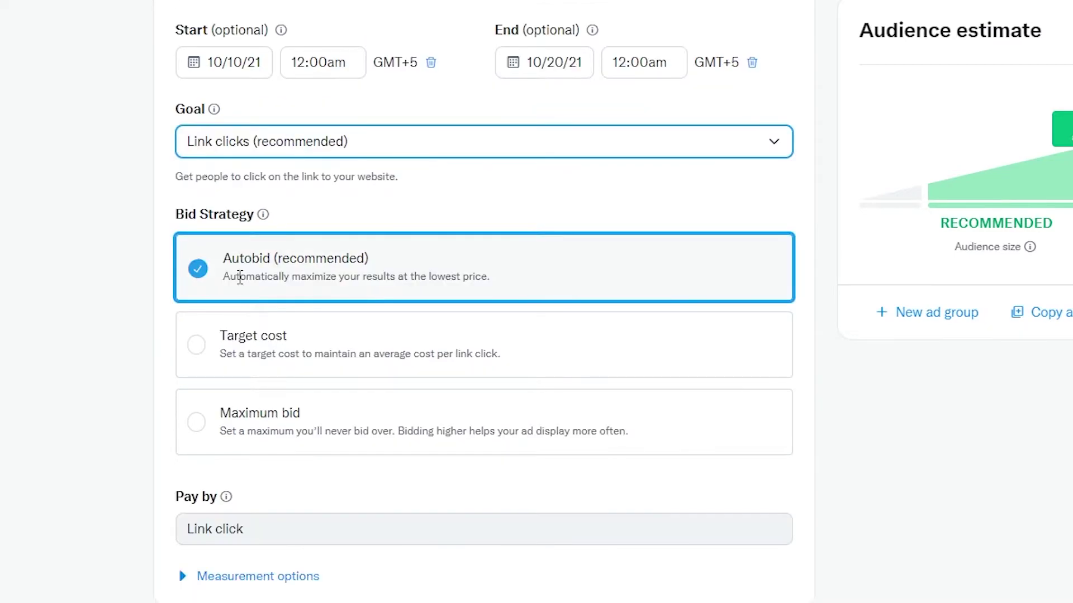
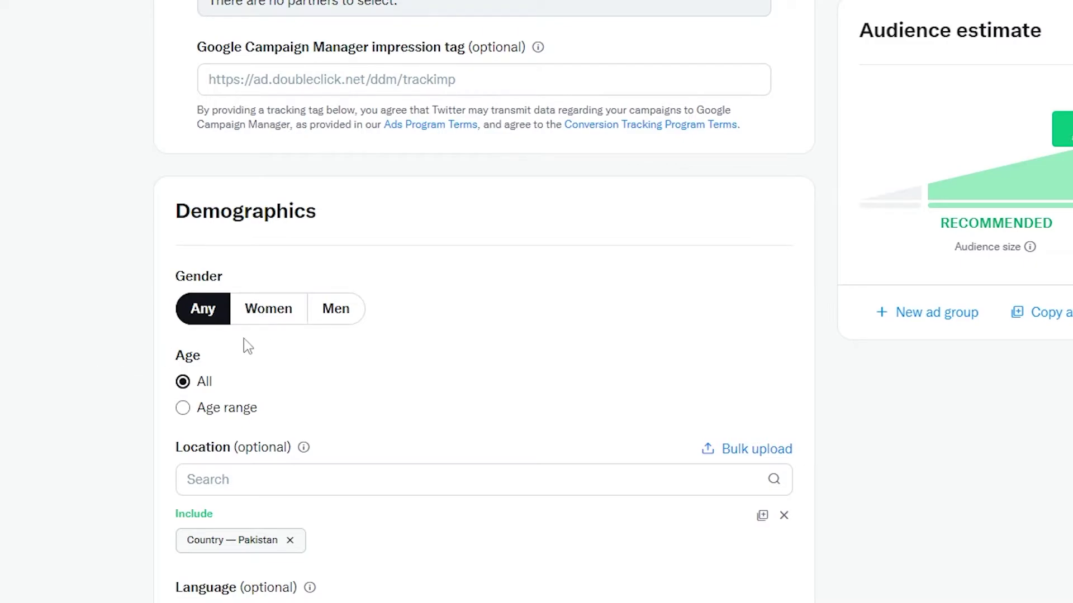
Try age-range targeting in the demographics and set the age back to All.
{"action": "scroll", "coordinate": [335, 268], "scroll_direction": "down", "scroll_amount": 4}
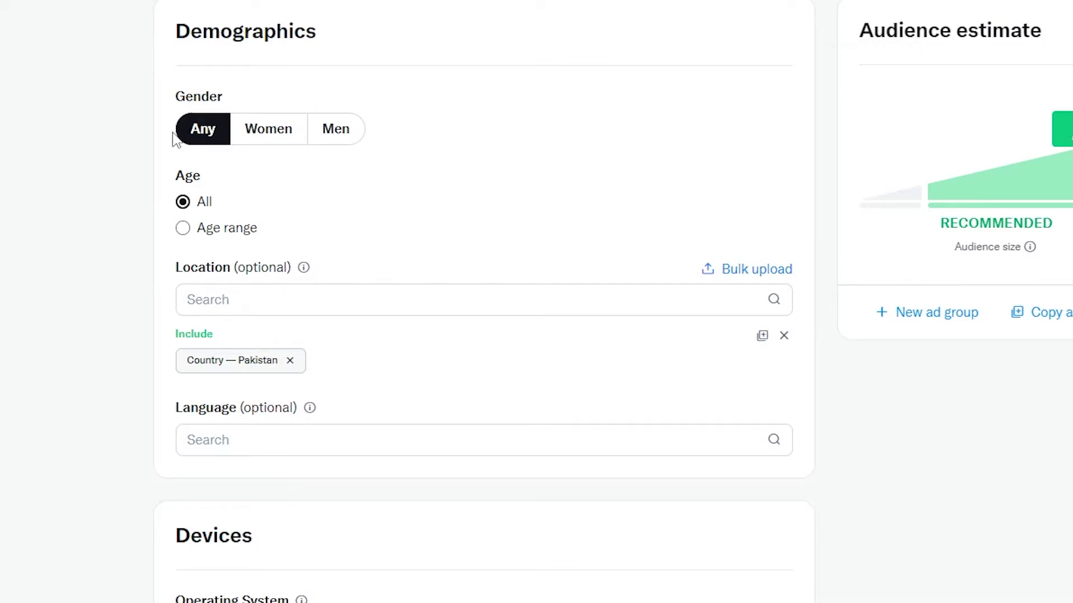
{"action": "left_click", "coordinate": [210, 236]}
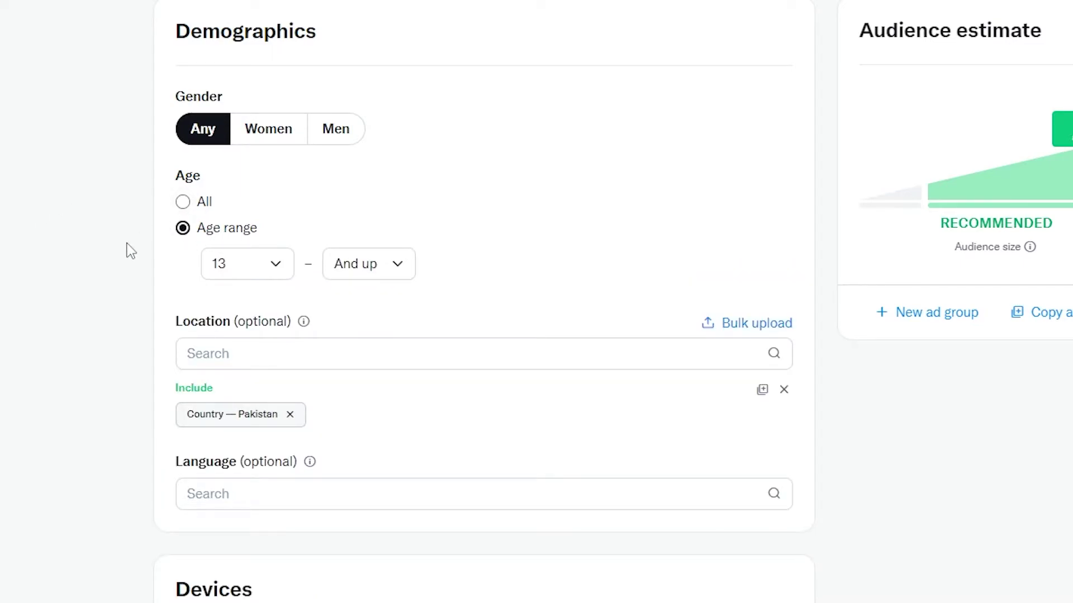
{"action": "left_click", "coordinate": [196, 202]}
Target the Android operating system in the ad group's device settings.
{"action": "scroll", "coordinate": [279, 218], "scroll_direction": "down", "scroll_amount": 2}
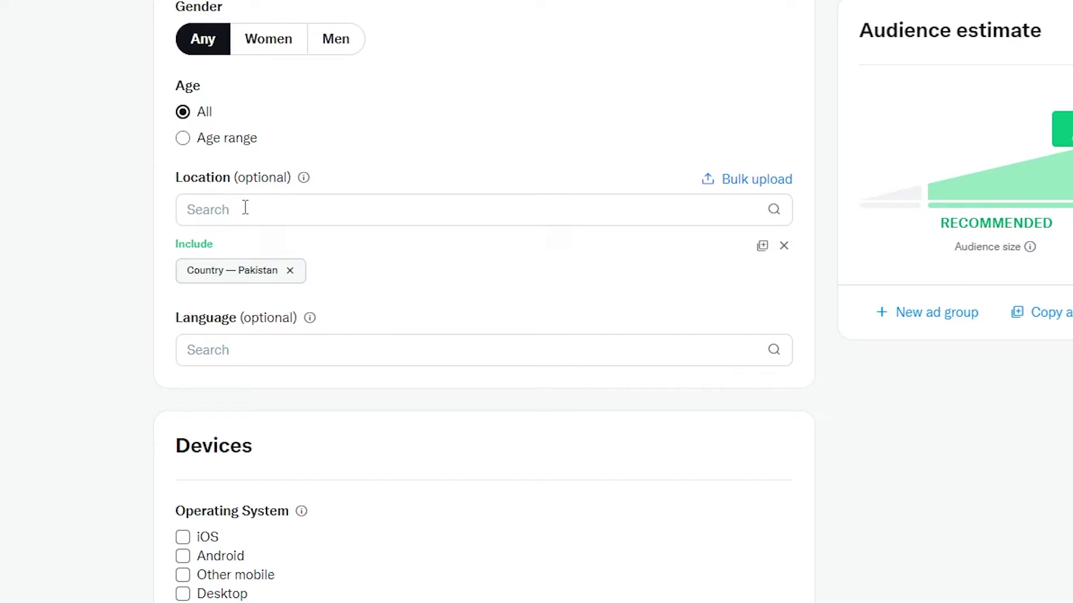
{"action": "scroll", "coordinate": [246, 207], "scroll_direction": "down", "scroll_amount": 3}
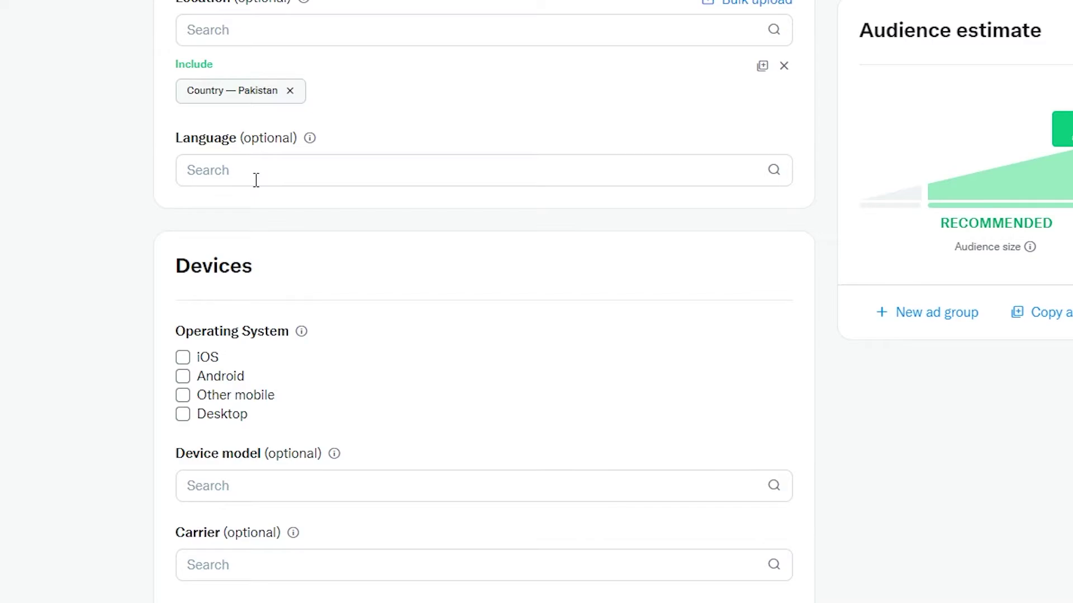
{"action": "scroll", "coordinate": [215, 240], "scroll_direction": "down", "scroll_amount": 2}
{"action": "scroll", "coordinate": [221, 233], "scroll_direction": "down", "scroll_amount": 2}
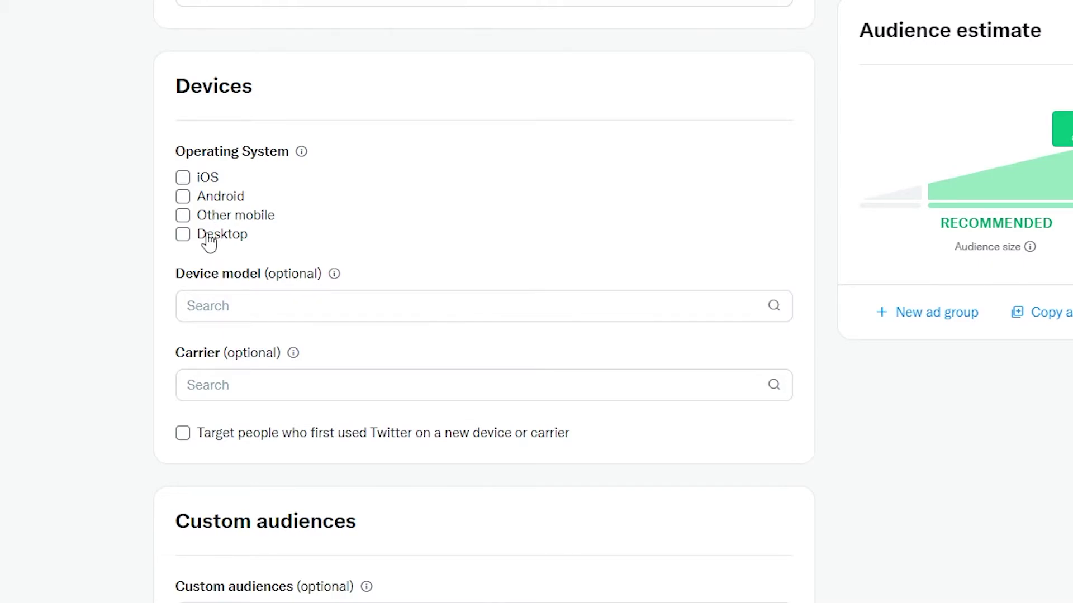
{"action": "left_click", "coordinate": [216, 205]}
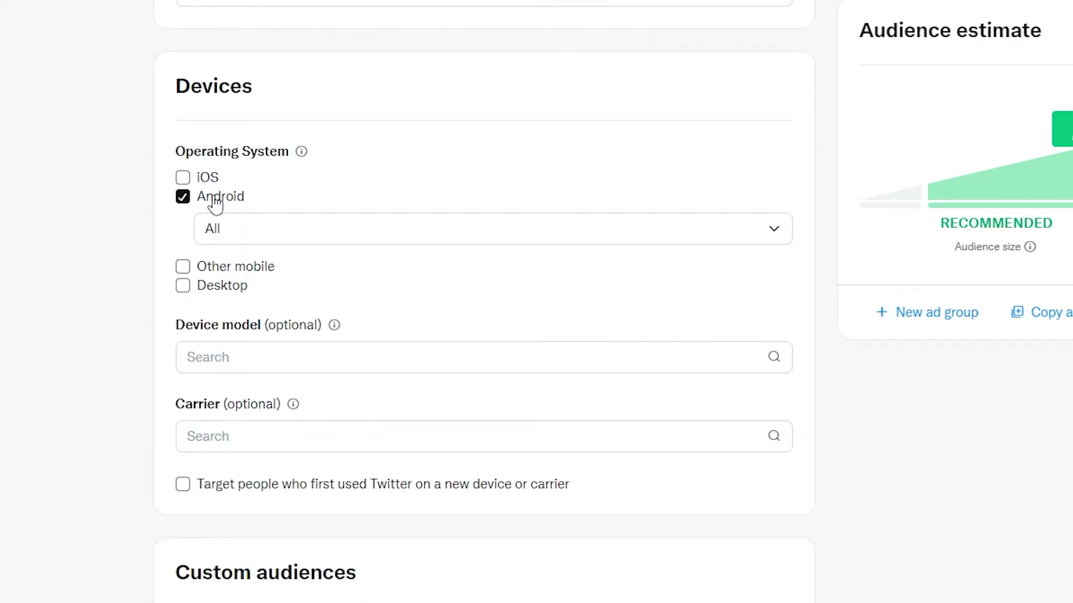
Look through the remaining device options, the custom audiences and the targeting features of the ad group.
{"action": "scroll", "coordinate": [218, 235], "scroll_direction": "down", "scroll_amount": 2}
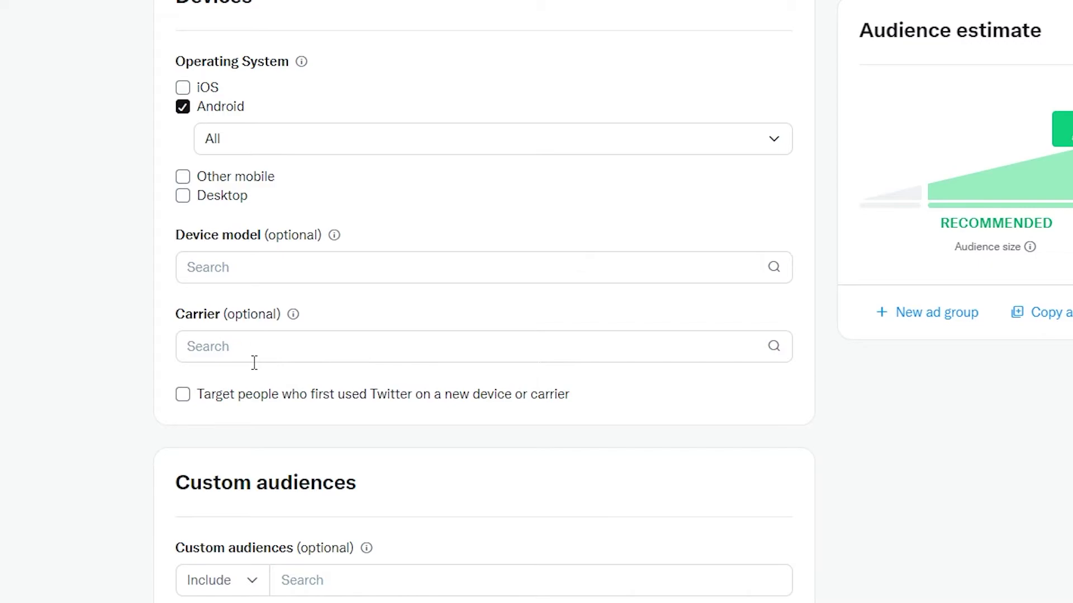
{"action": "scroll", "coordinate": [211, 355], "scroll_direction": "down", "scroll_amount": 2}
{"action": "scroll", "coordinate": [297, 16], "scroll_direction": "up", "scroll_amount": 2}
{"action": "scroll", "coordinate": [182, 224], "scroll_direction": "down", "scroll_amount": 3}
{"action": "scroll", "coordinate": [182, 224], "scroll_direction": "down", "scroll_amount": 5}
{"action": "scroll", "coordinate": [317, 134], "scroll_direction": "up", "scroll_amount": 2}
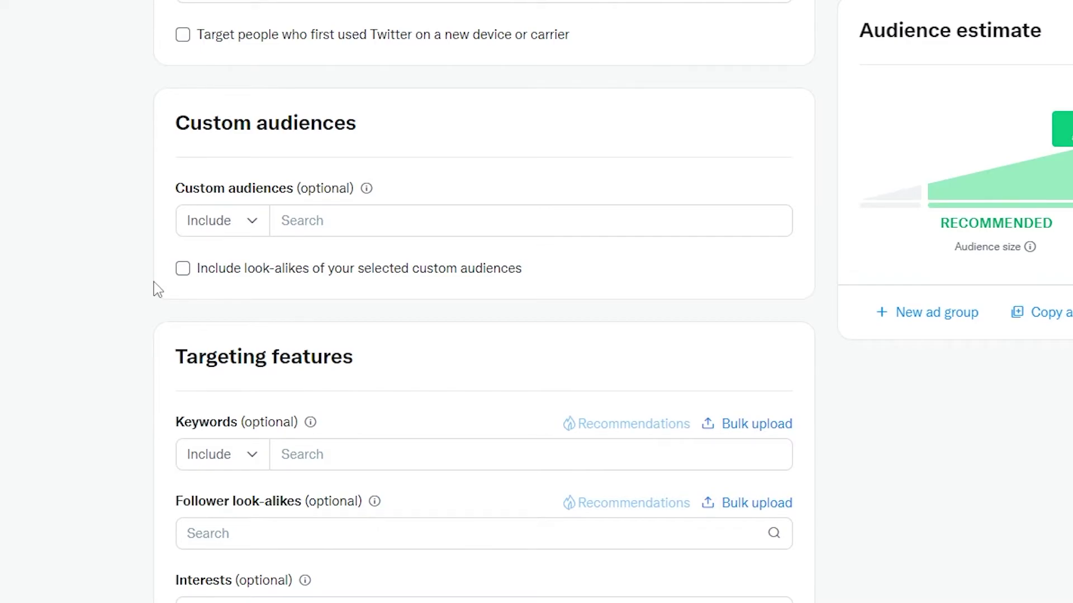
Examine the ad group's optional targeting features, Twitter placements, and Twitter Audience Platform formats and settings.
{"action": "scroll", "coordinate": [239, 270], "scroll_direction": "down", "scroll_amount": 5}
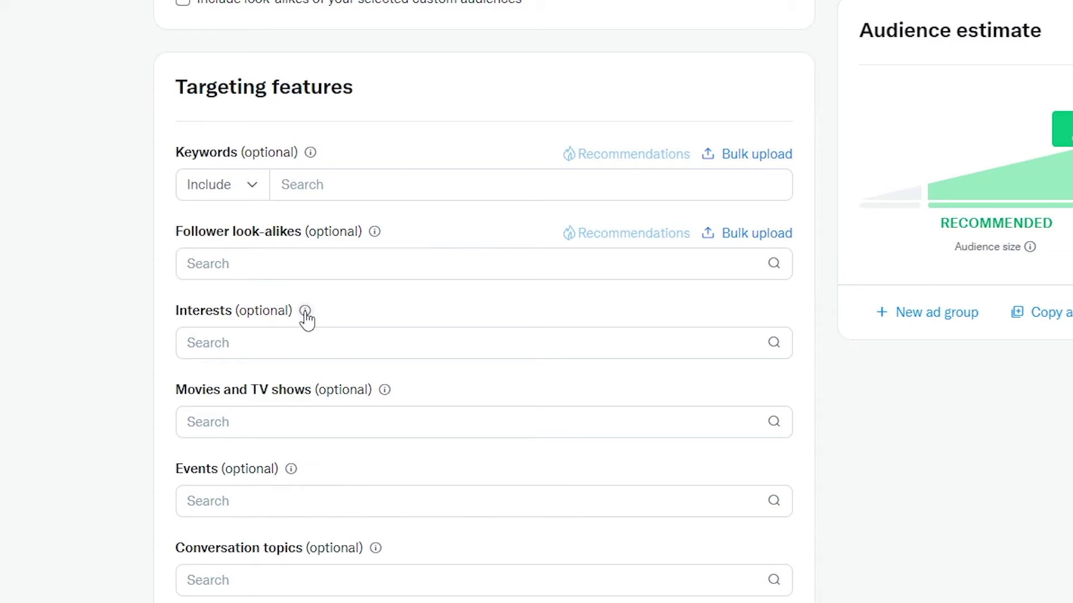
{"action": "scroll", "coordinate": [307, 321], "scroll_direction": "down", "scroll_amount": 2}
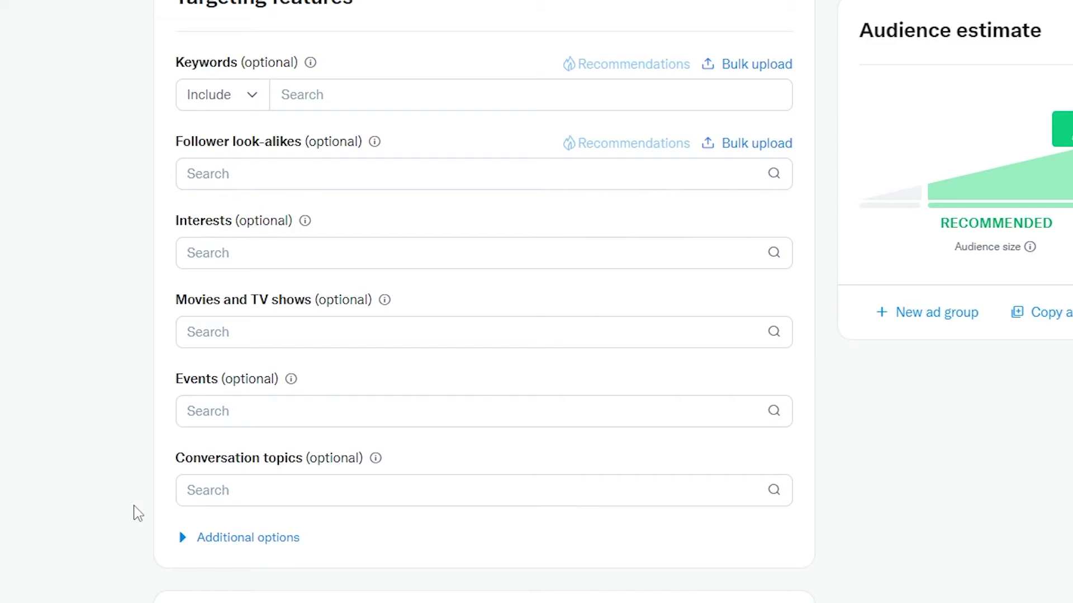
{"action": "scroll", "coordinate": [134, 505], "scroll_direction": "up", "scroll_amount": 2}
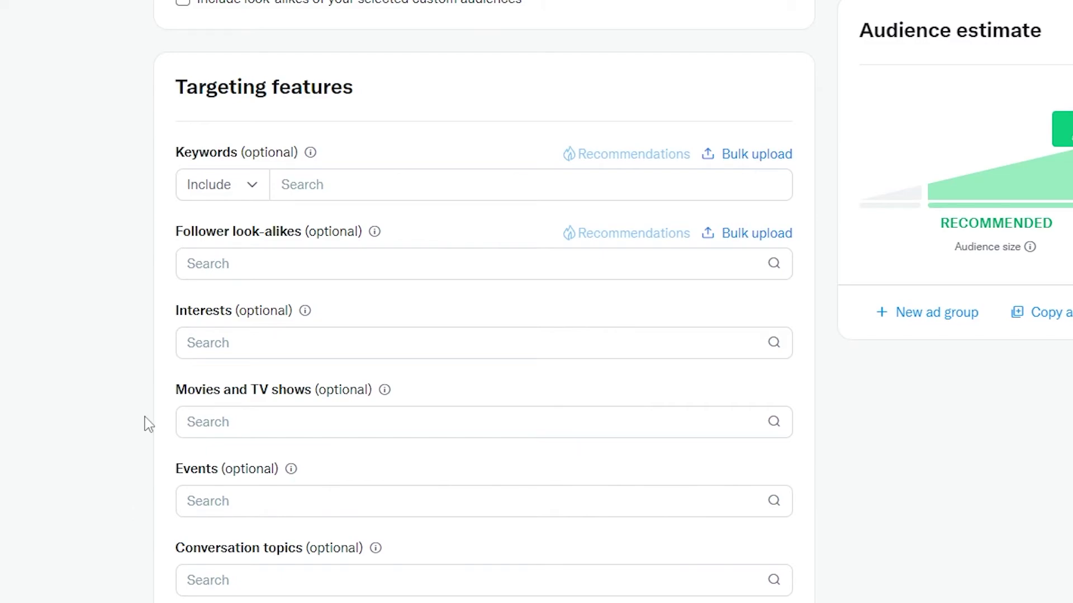
{"action": "scroll", "coordinate": [144, 419], "scroll_direction": "down", "scroll_amount": 12}
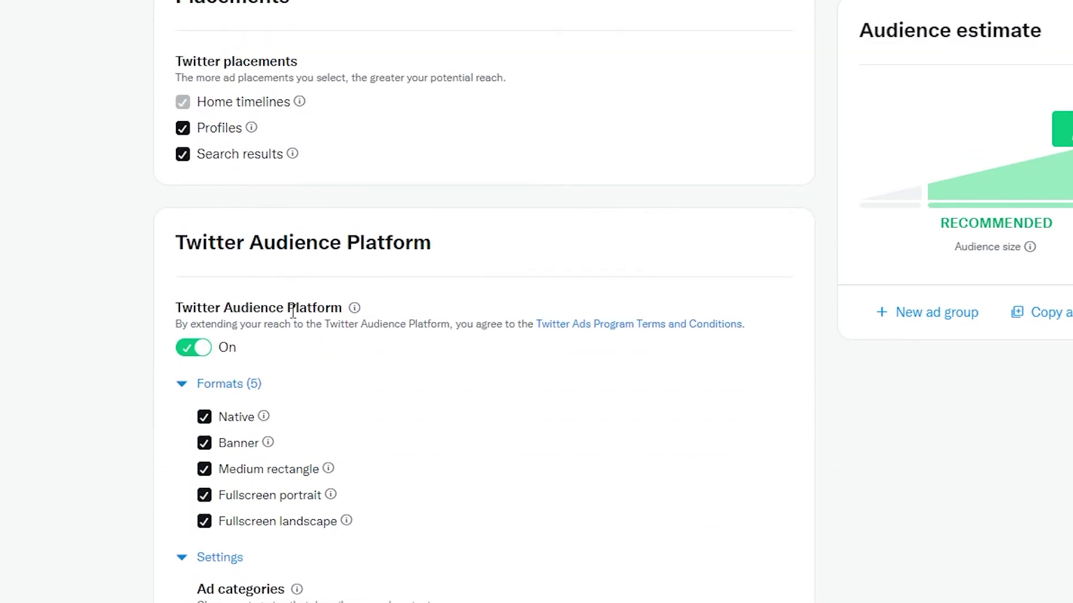
{"action": "scroll", "coordinate": [293, 312], "scroll_direction": "up", "scroll_amount": 3}
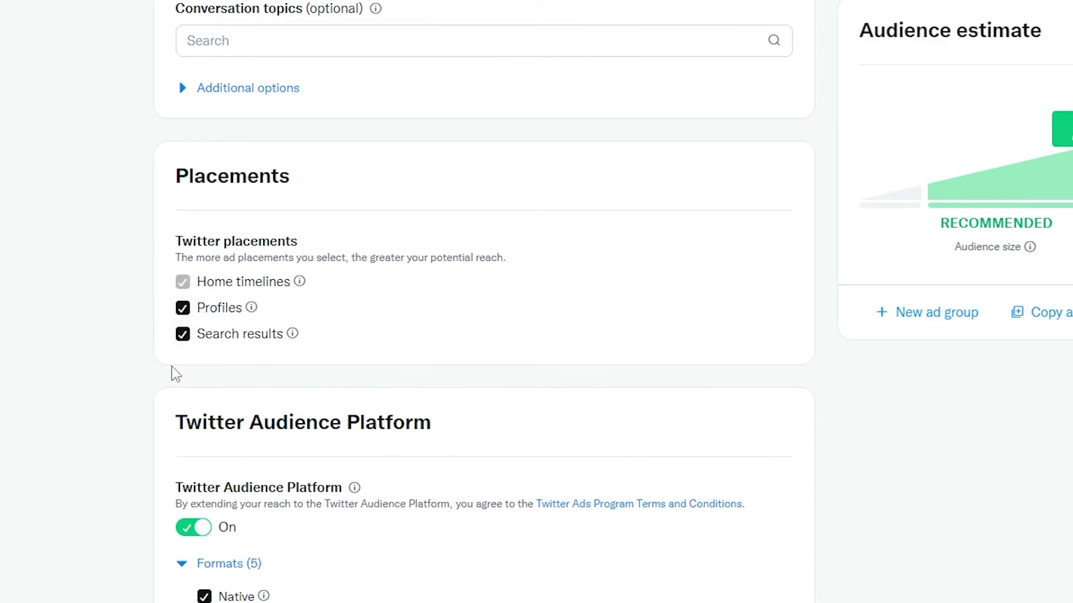
{"action": "scroll", "coordinate": [177, 377], "scroll_direction": "down", "scroll_amount": 5}
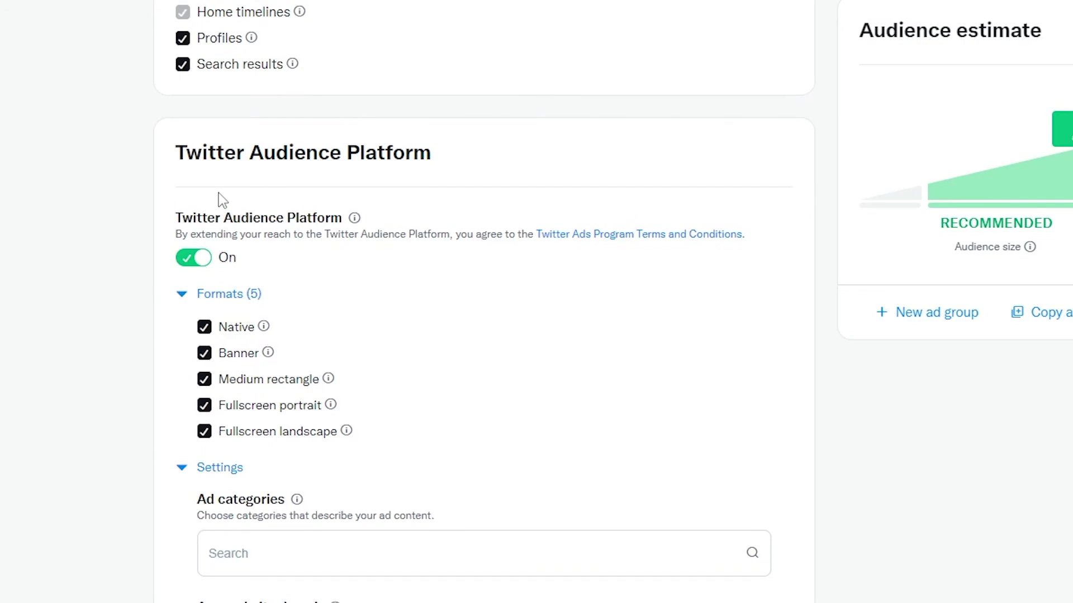
{"action": "scroll", "coordinate": [219, 193], "scroll_direction": "down", "scroll_amount": 3}
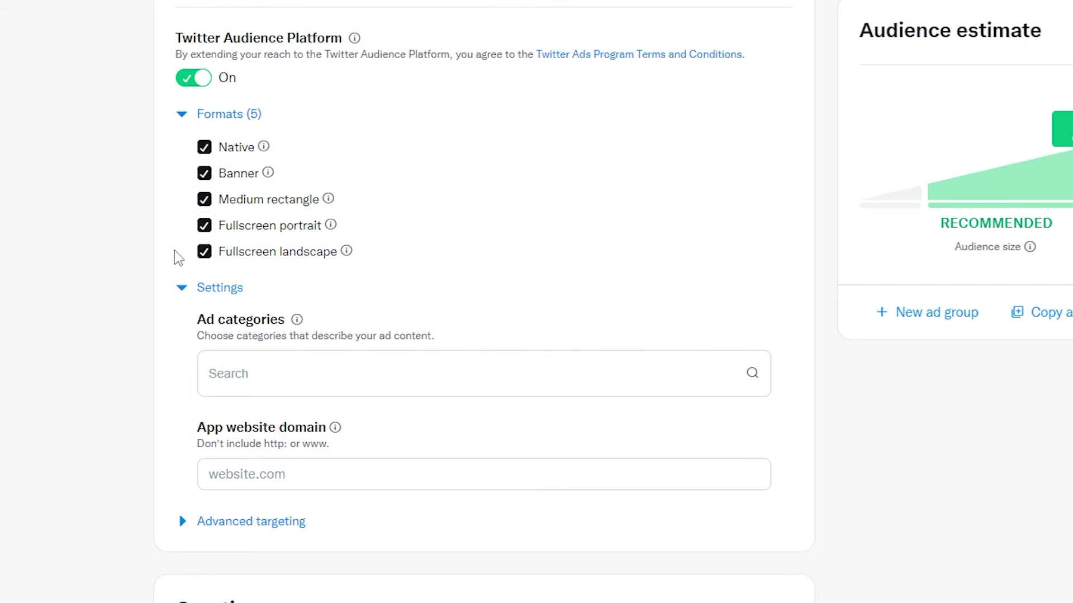
{"action": "scroll", "coordinate": [254, 263], "scroll_direction": "down", "scroll_amount": 2}
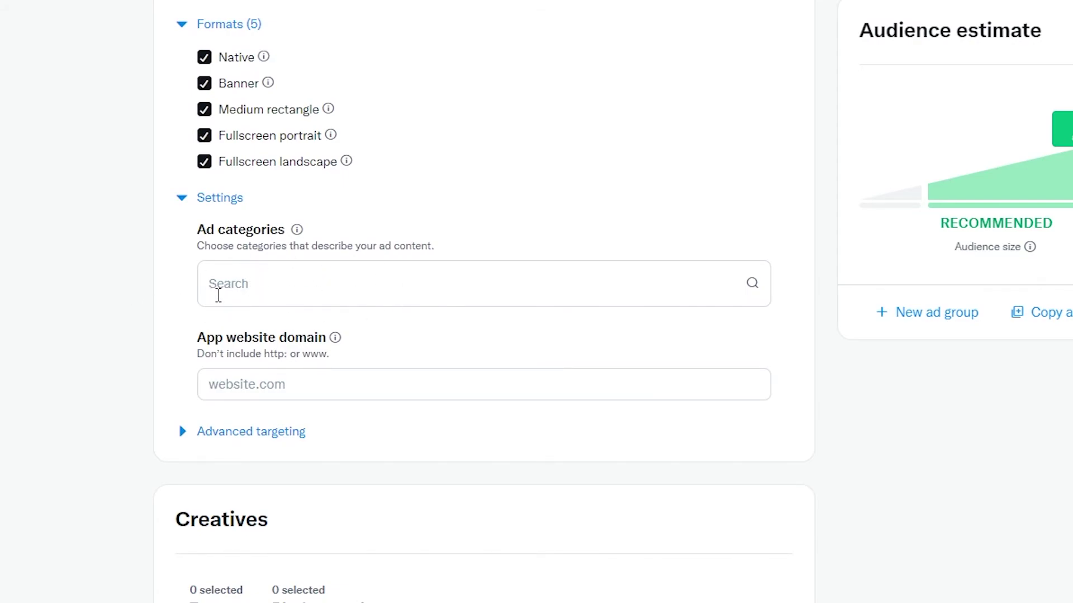
{"action": "scroll", "coordinate": [233, 218], "scroll_direction": "down", "scroll_amount": 2}
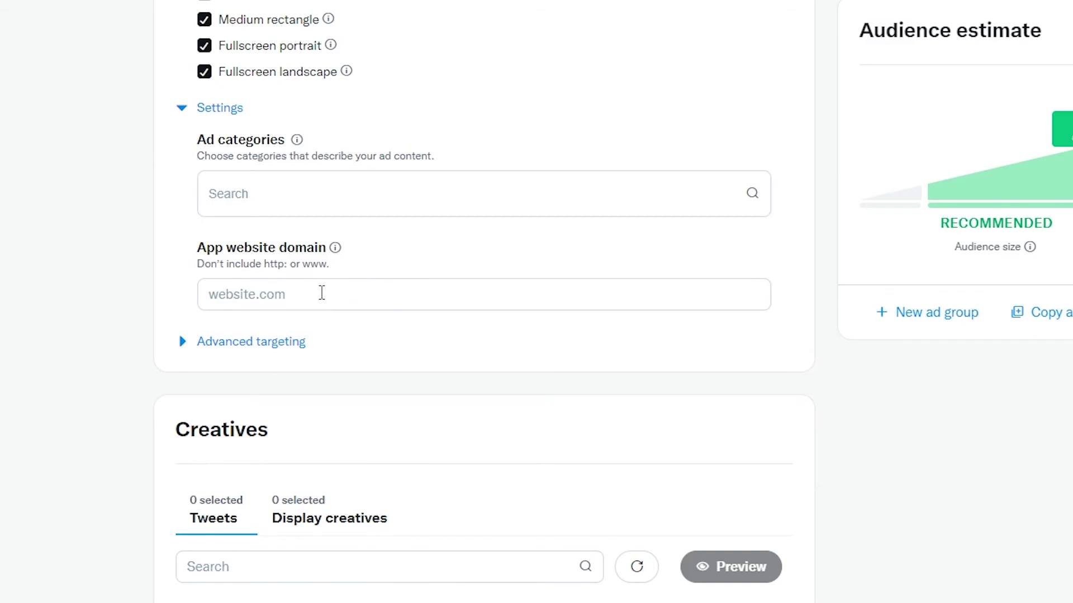
Look through the promoted-only Tweets available as creatives for the ad group.
{"action": "scroll", "coordinate": [322, 292], "scroll_direction": "down", "scroll_amount": 8}
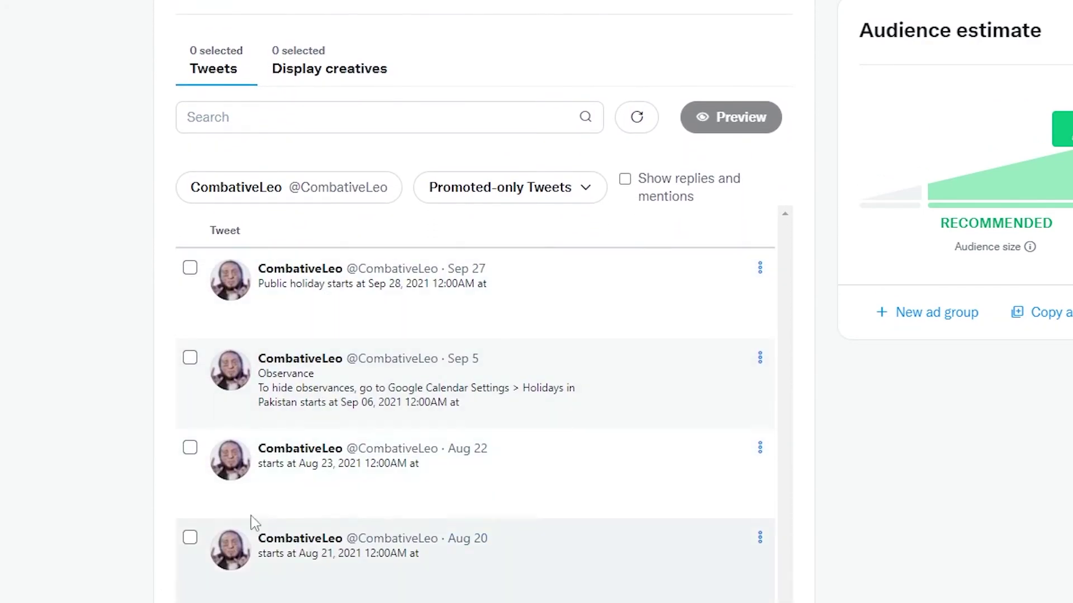
{"action": "scroll", "coordinate": [438, 191], "scroll_direction": "down", "scroll_amount": 6}
{"action": "scroll", "coordinate": [438, 383], "scroll_direction": "up", "scroll_amount": 8}
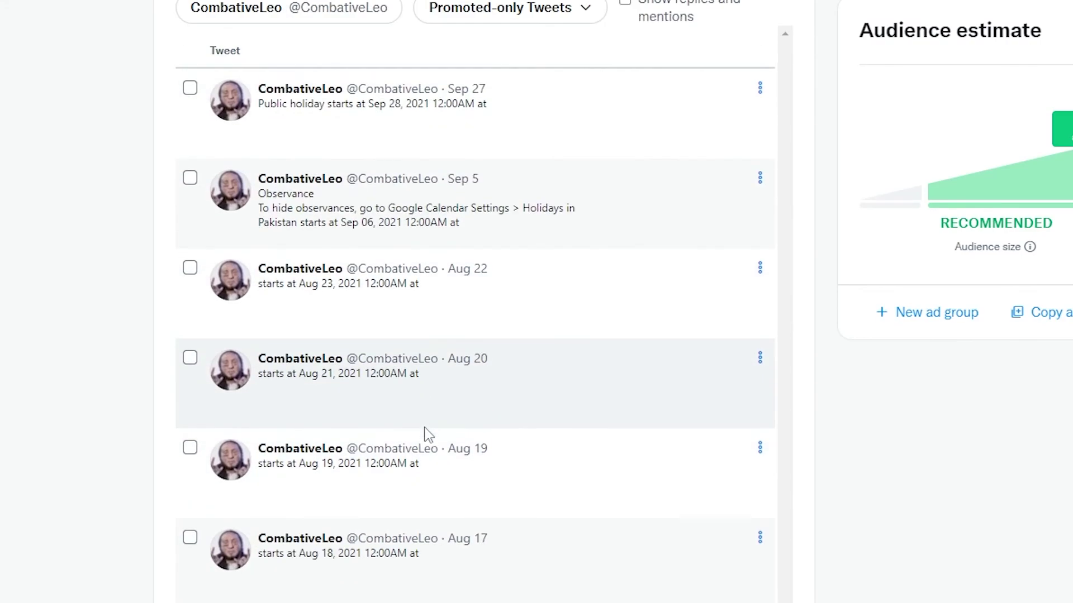
{"action": "scroll", "coordinate": [417, 462], "scroll_direction": "down", "scroll_amount": 4}
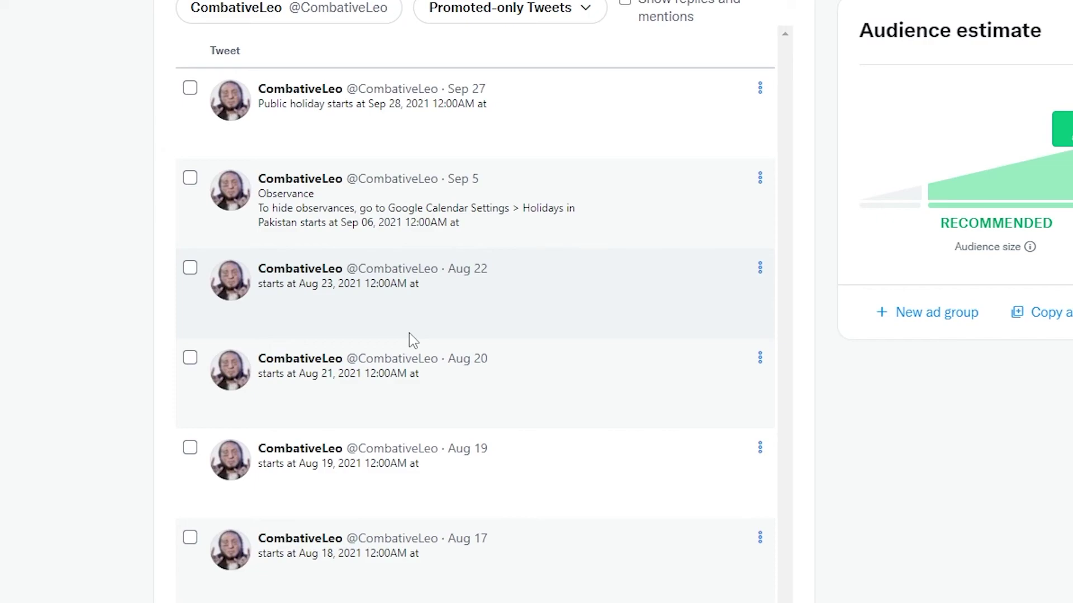
{"action": "scroll", "coordinate": [409, 333], "scroll_direction": "up", "scroll_amount": 6}
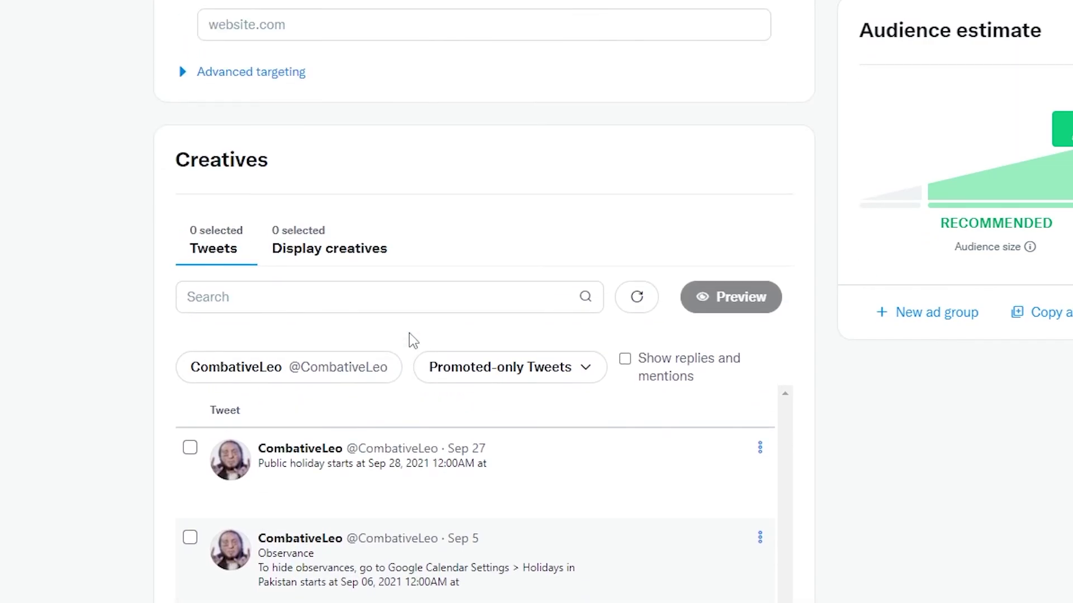
{"action": "scroll", "coordinate": [405, 372], "scroll_direction": "down", "scroll_amount": 5}
{"action": "scroll", "coordinate": [404, 372], "scroll_direction": "down", "scroll_amount": 10}
{"action": "scroll", "coordinate": [388, 199], "scroll_direction": "up", "scroll_amount": 10}
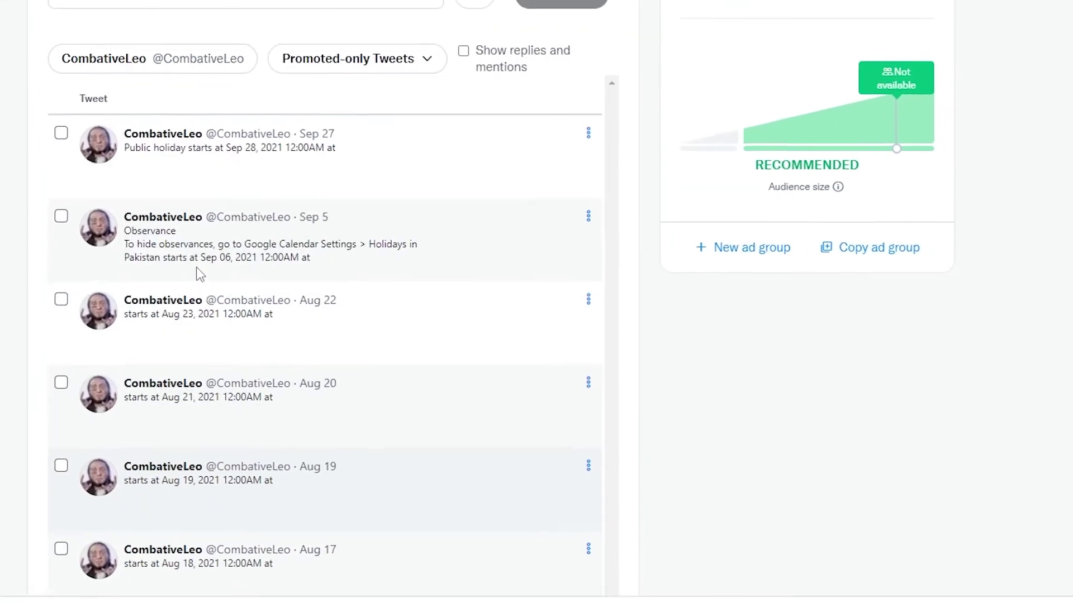
Proceed to the campaign review and check the campaign details and the ad group's delivery, targeting, placements and creatives.
{"action": "left_click", "coordinate": [1011, 582]}
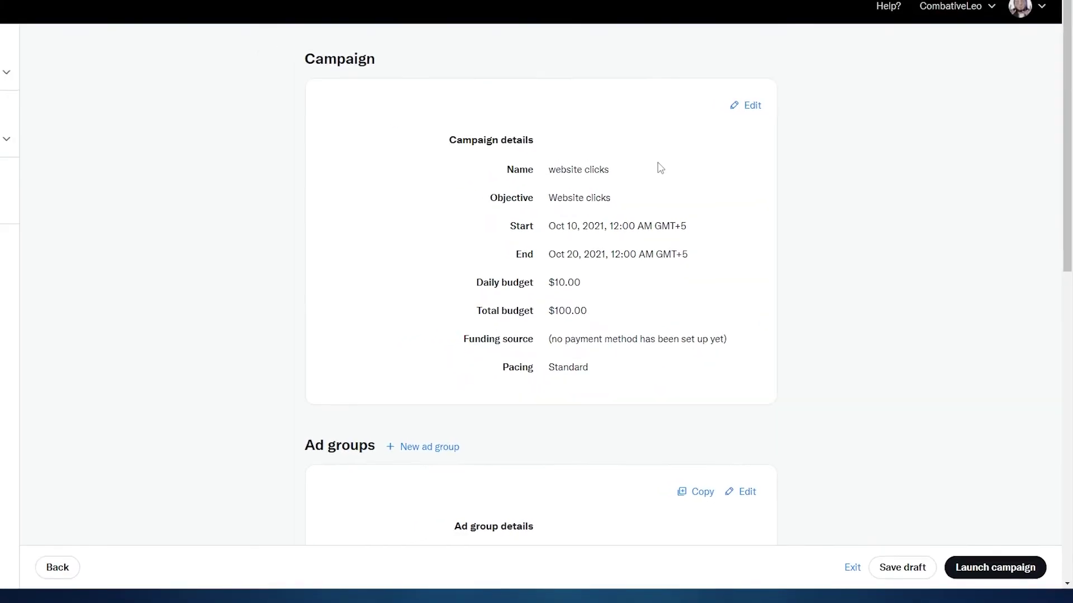
{"action": "scroll", "coordinate": [482, 277], "scroll_direction": "down", "scroll_amount": 8}
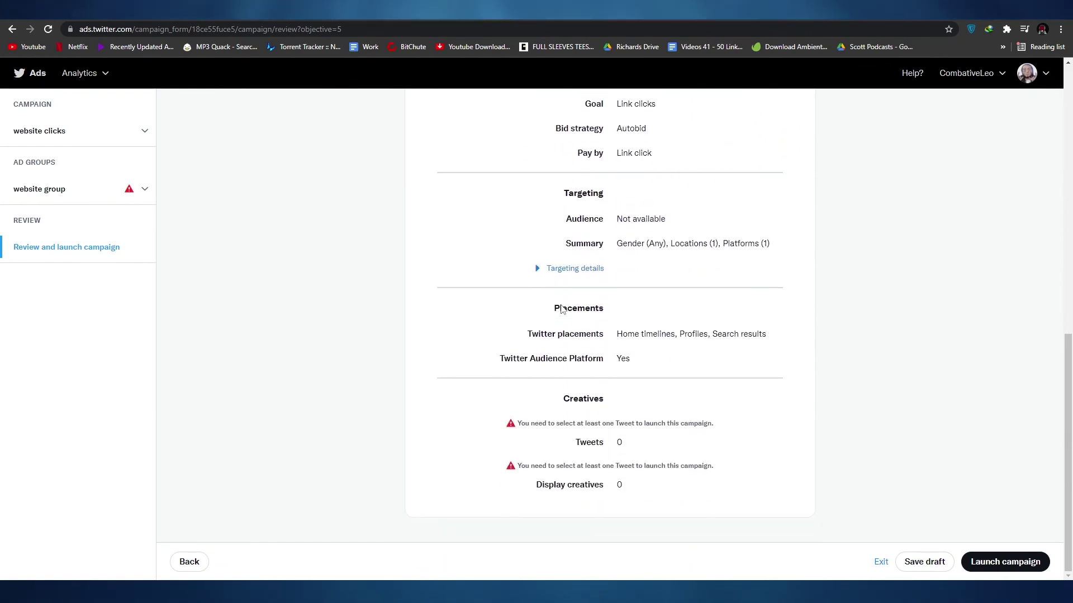
{"action": "scroll", "coordinate": [617, 458], "scroll_direction": "up", "scroll_amount": 7}
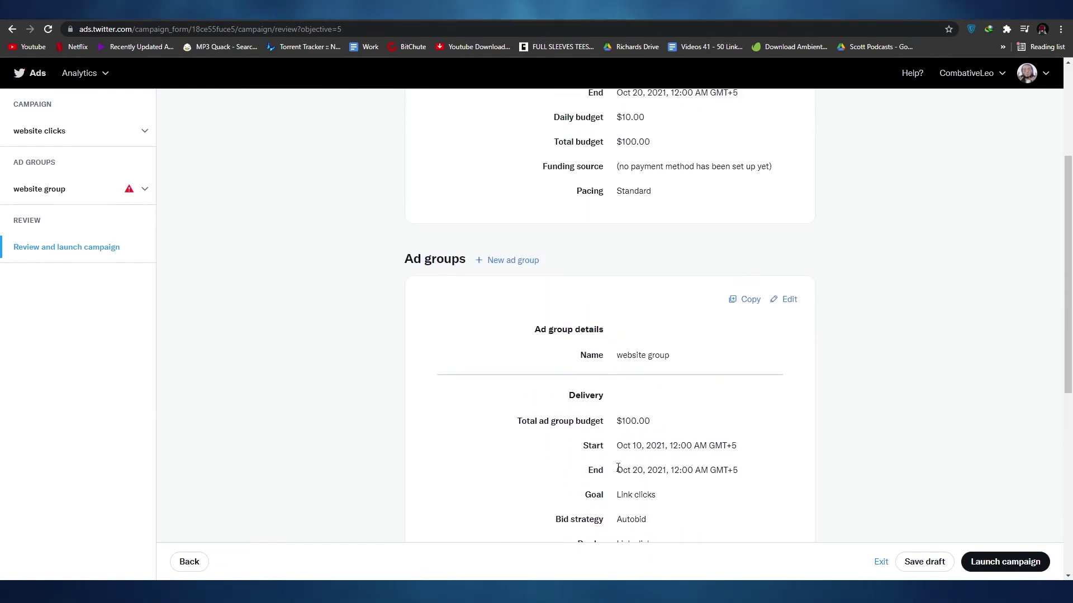
{"action": "scroll", "coordinate": [618, 466], "scroll_direction": "up", "scroll_amount": 4}
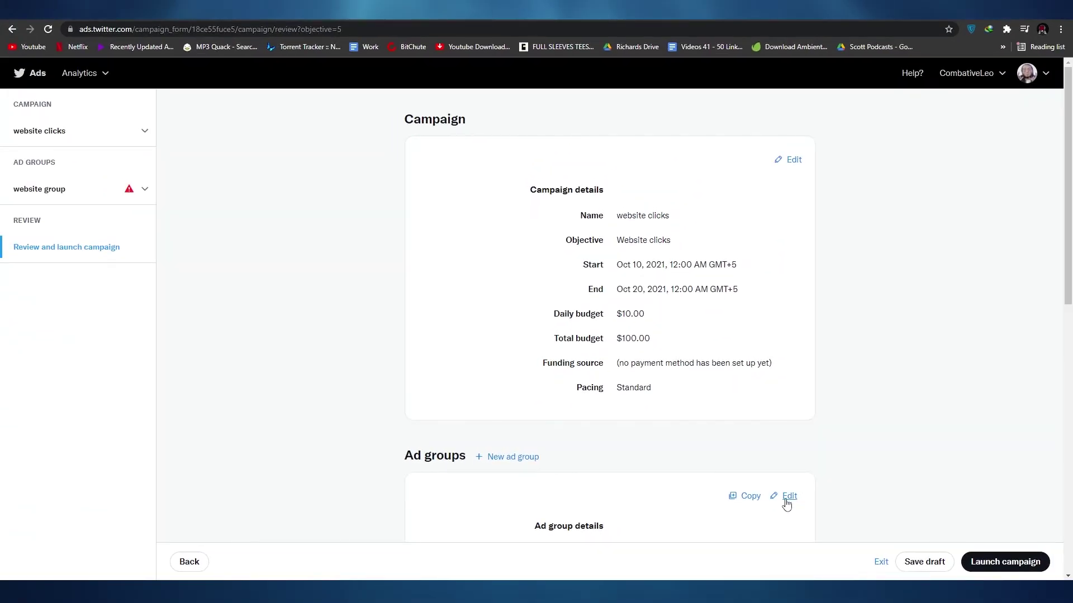
{"action": "scroll", "coordinate": [693, 483], "scroll_direction": "down", "scroll_amount": 10}
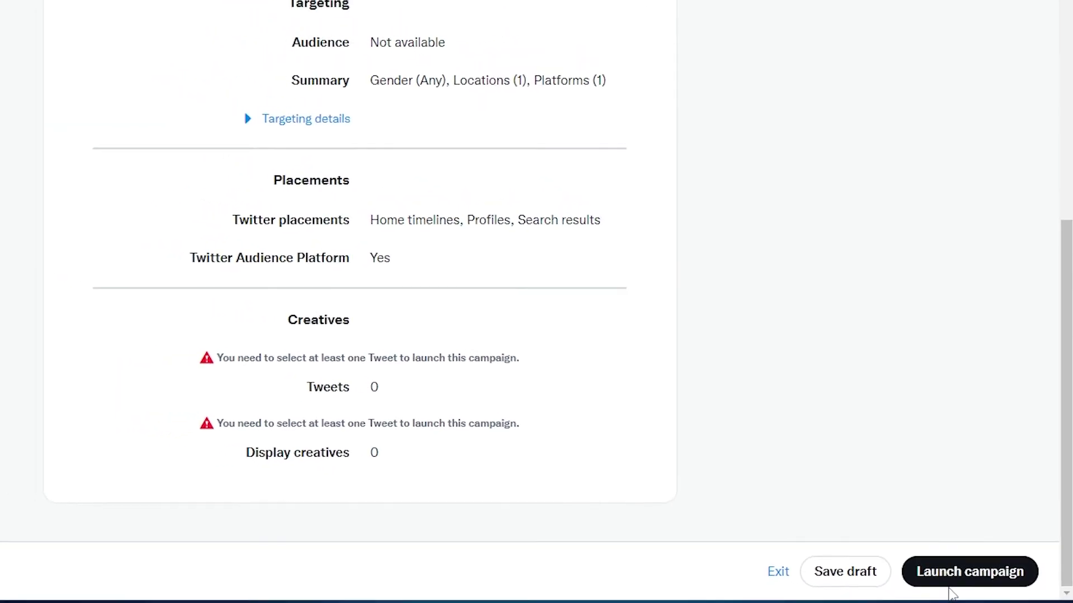
{"action": "scroll", "coordinate": [874, 517], "scroll_direction": "up", "scroll_amount": 10}
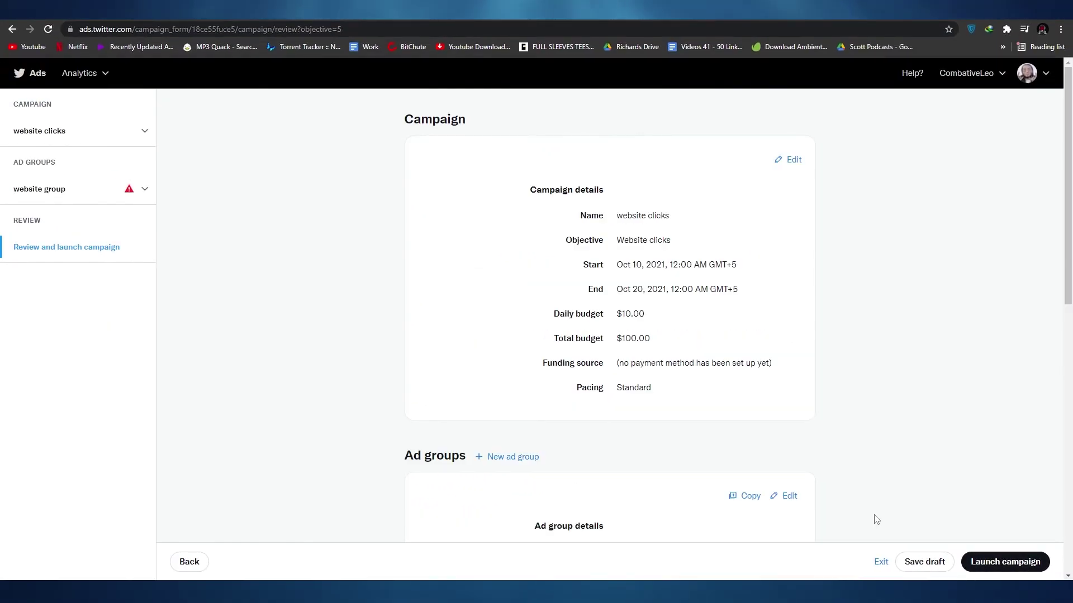